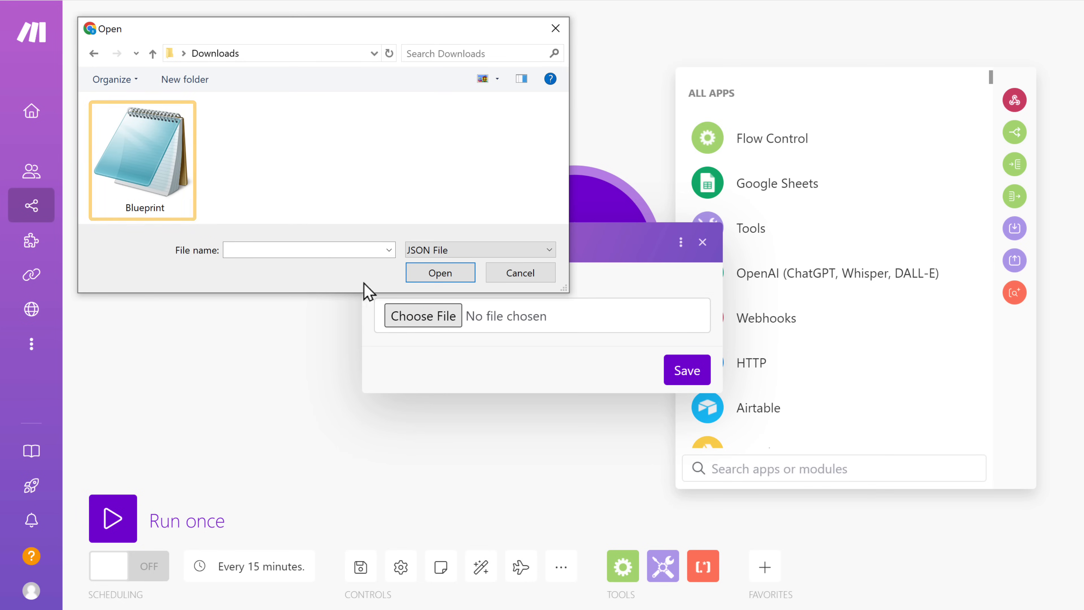
# - Import the Blueprint.json file from Downloads as the scenario blueprint
pyautogui.click(148, 157)
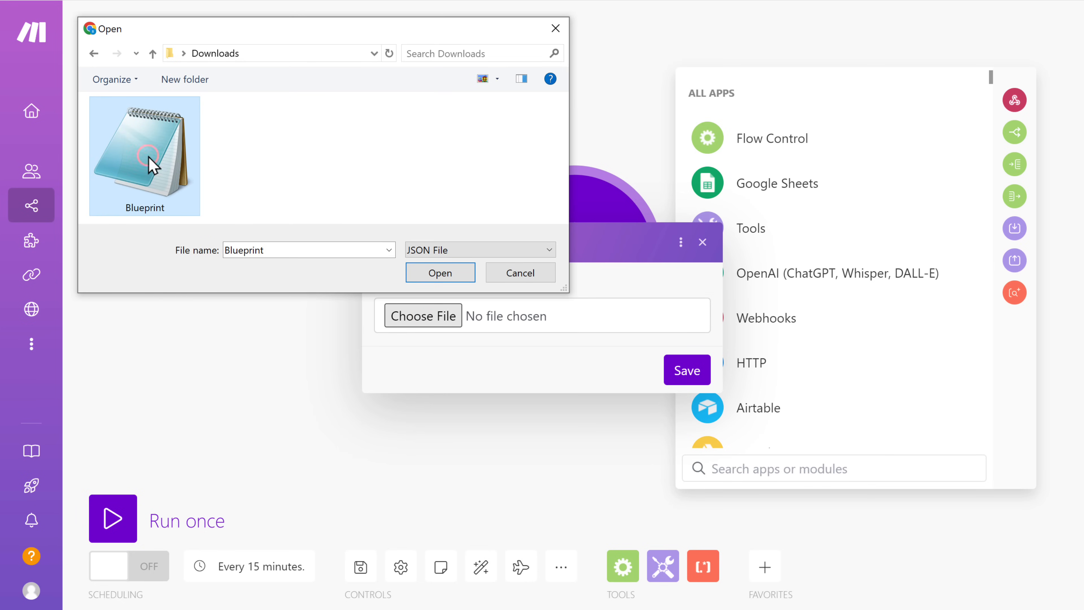
pyautogui.click(443, 273)
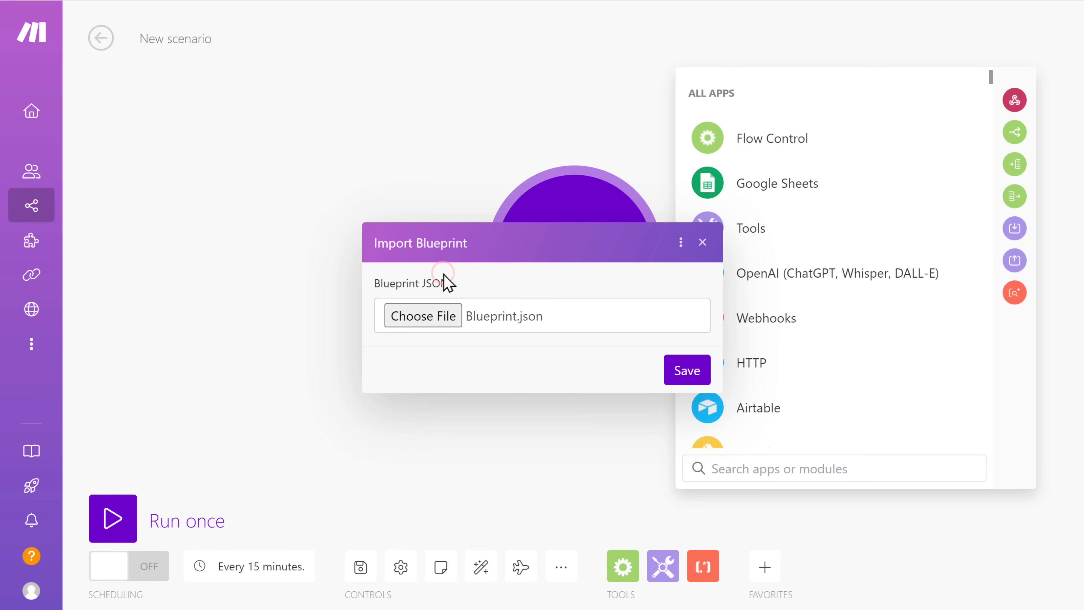
pyautogui.click(686, 378)
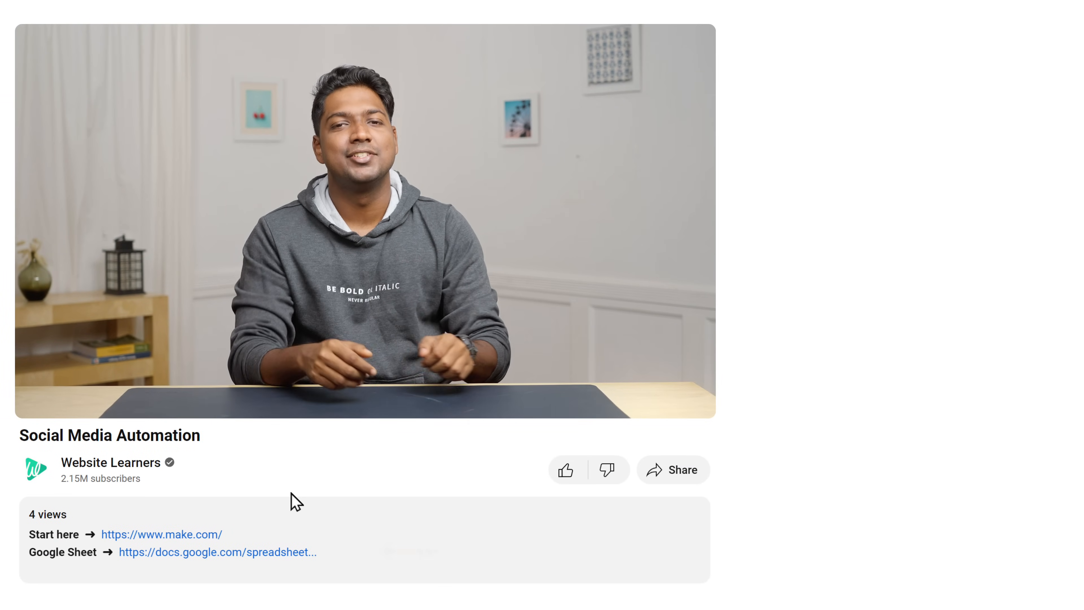
# - Open the linked Google Sheet template and make a copy of it in My Drive
pyautogui.click(215, 552)
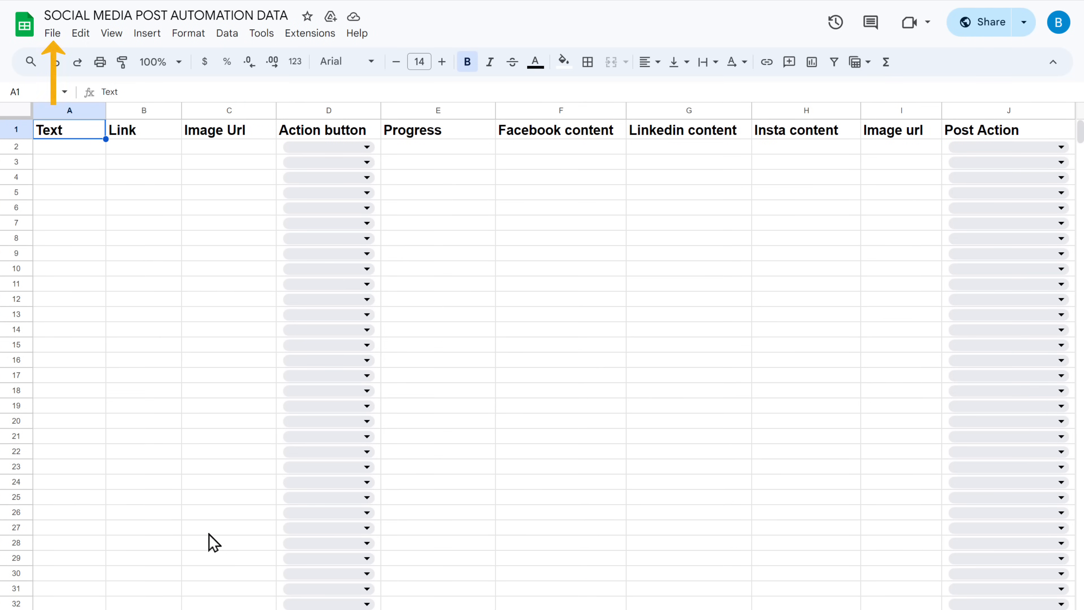
pyautogui.click(53, 39)
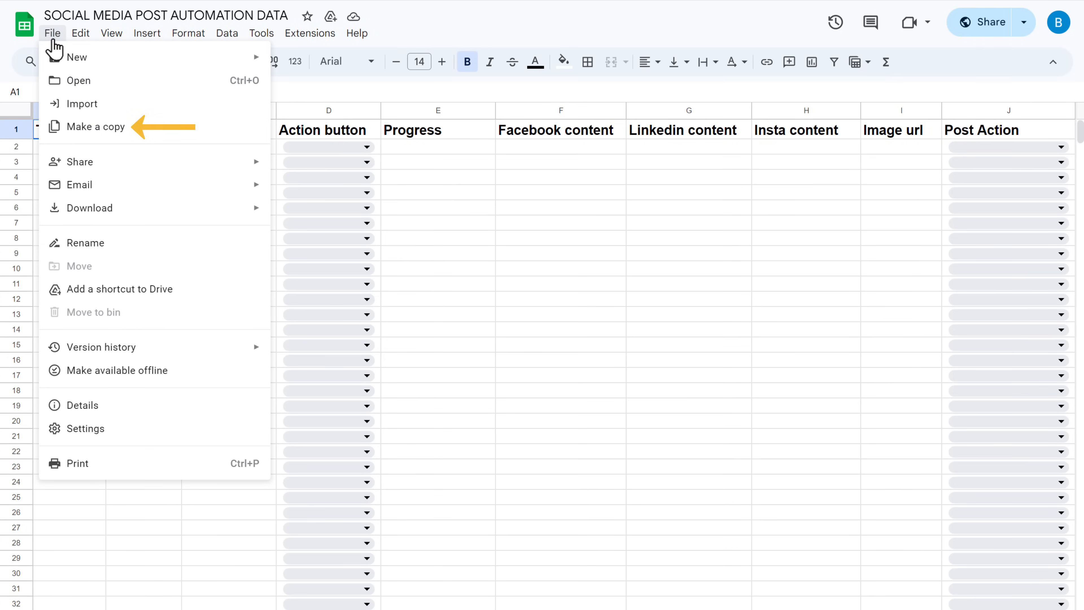
pyautogui.click(101, 135)
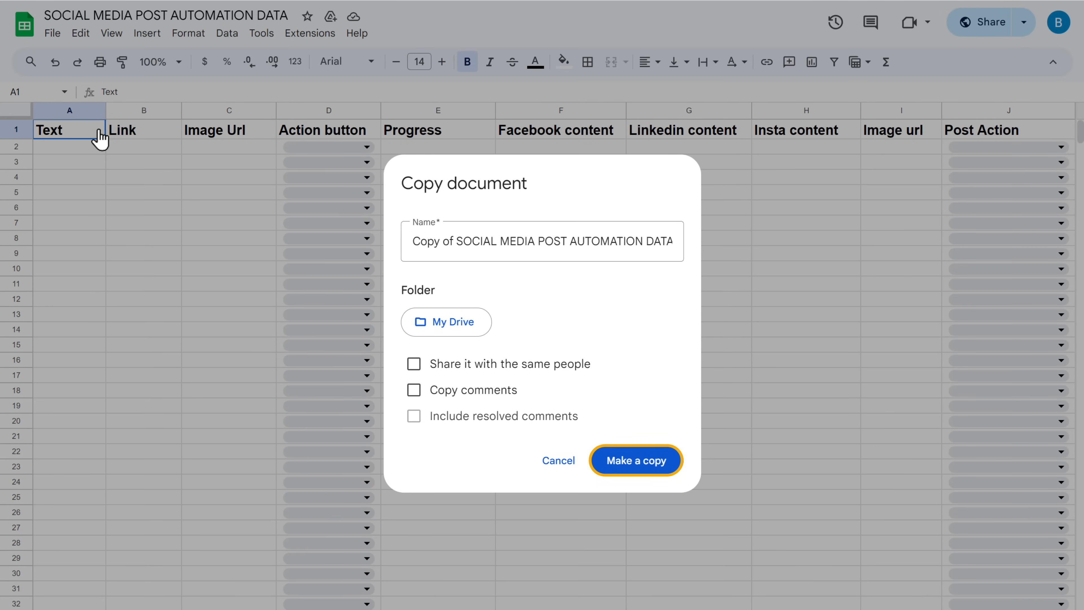
pyautogui.click(639, 466)
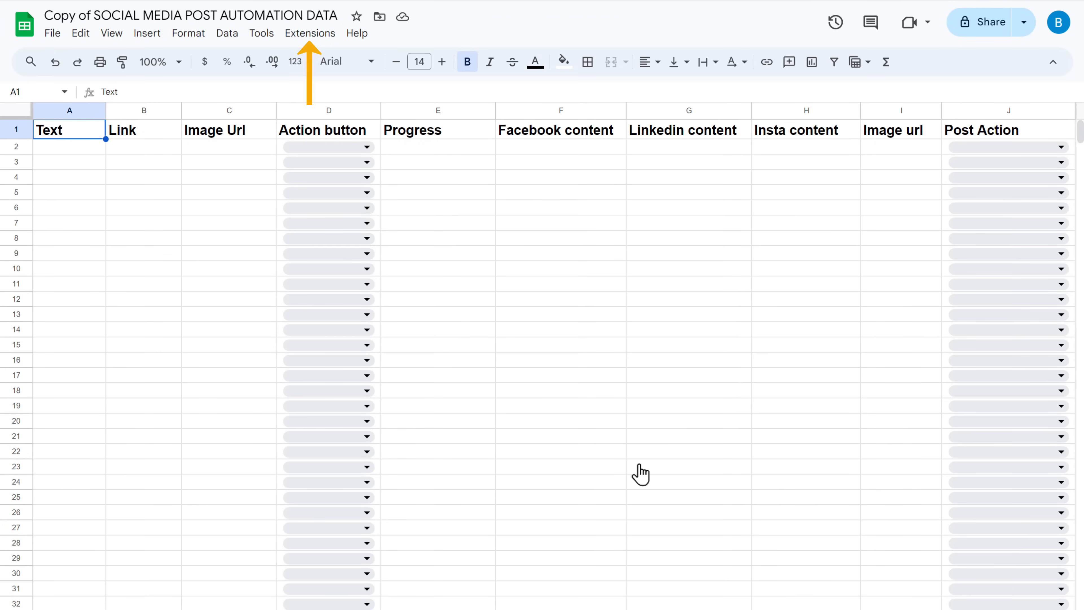
# - Search the Google Workspace Marketplace add-ons for make and open the Make for Google Sheets add-on
pyautogui.click(316, 33)
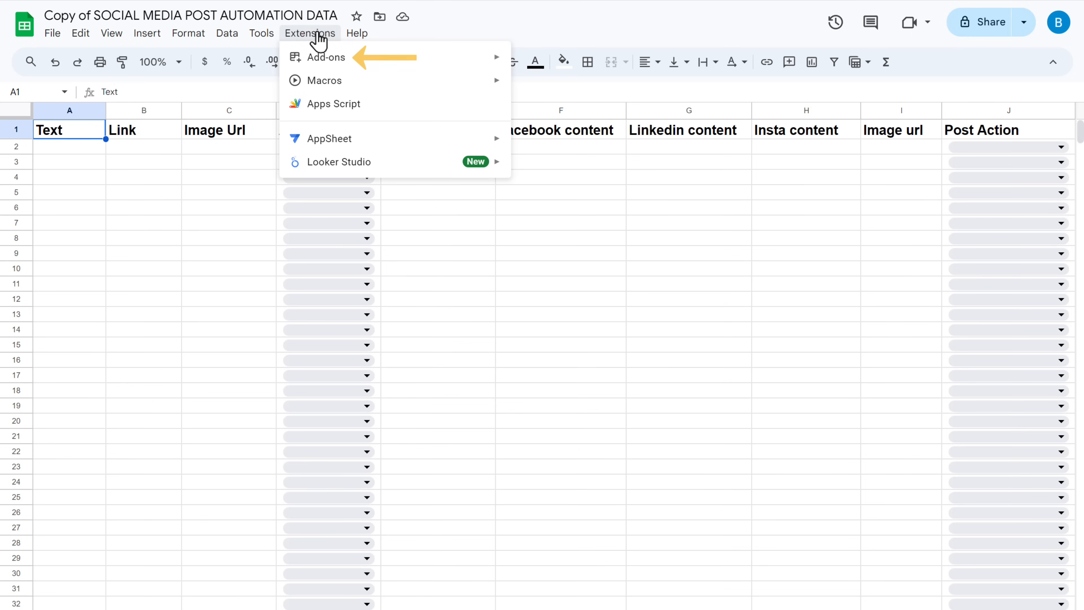
pyautogui.moveTo(352, 64)
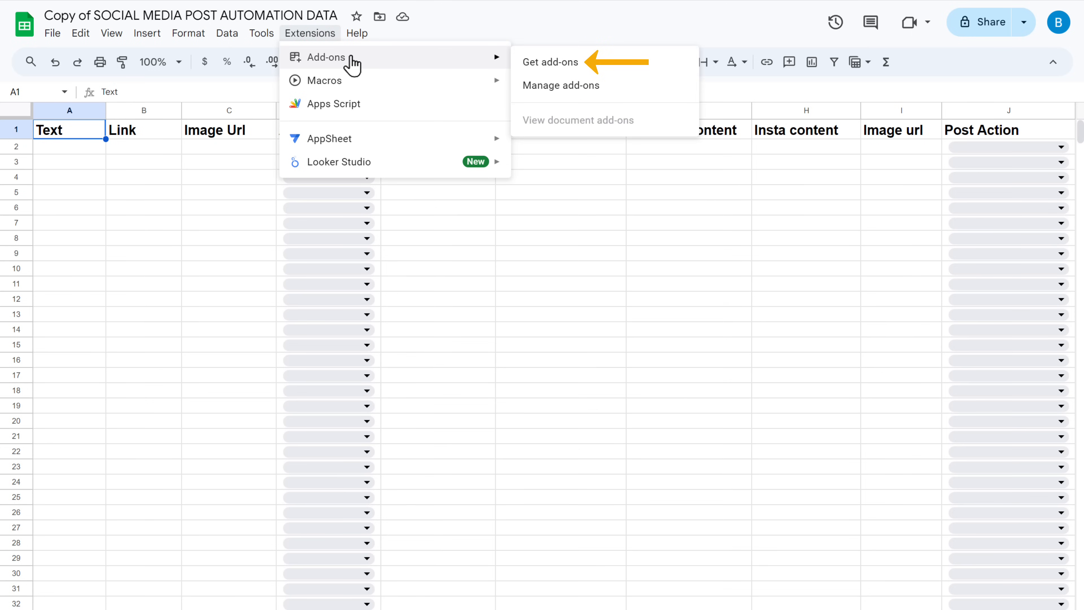
pyautogui.click(547, 64)
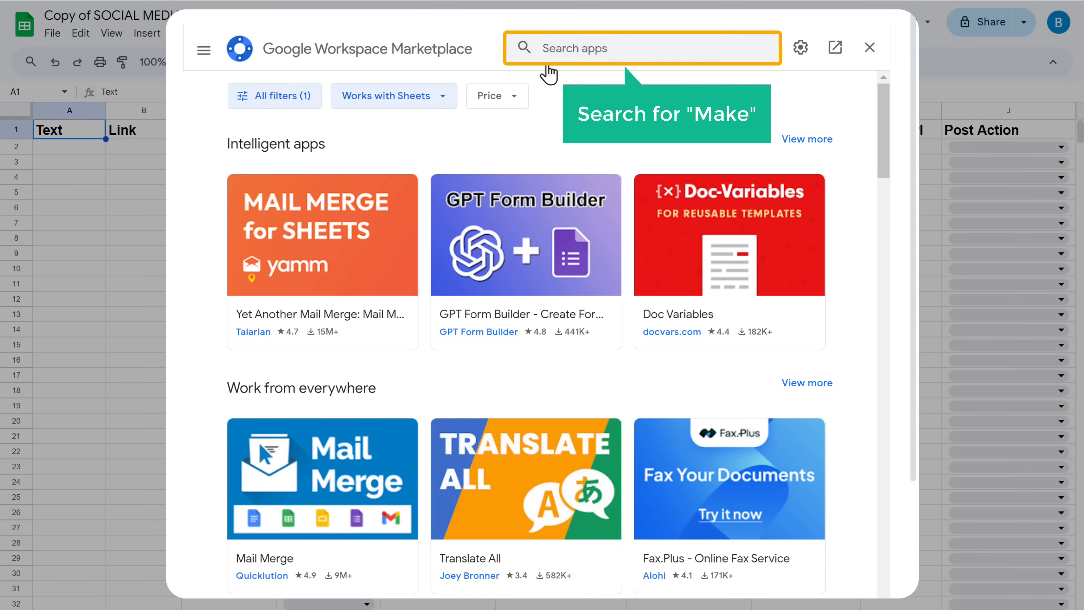
pyautogui.click(610, 46)
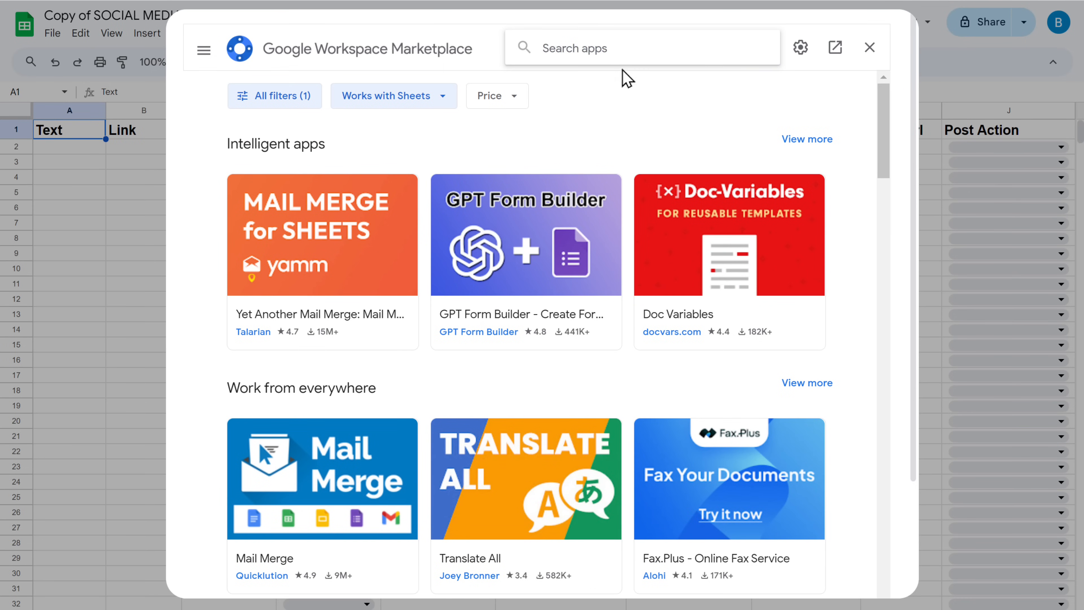
pyautogui.write('make')
pyautogui.press('Return')
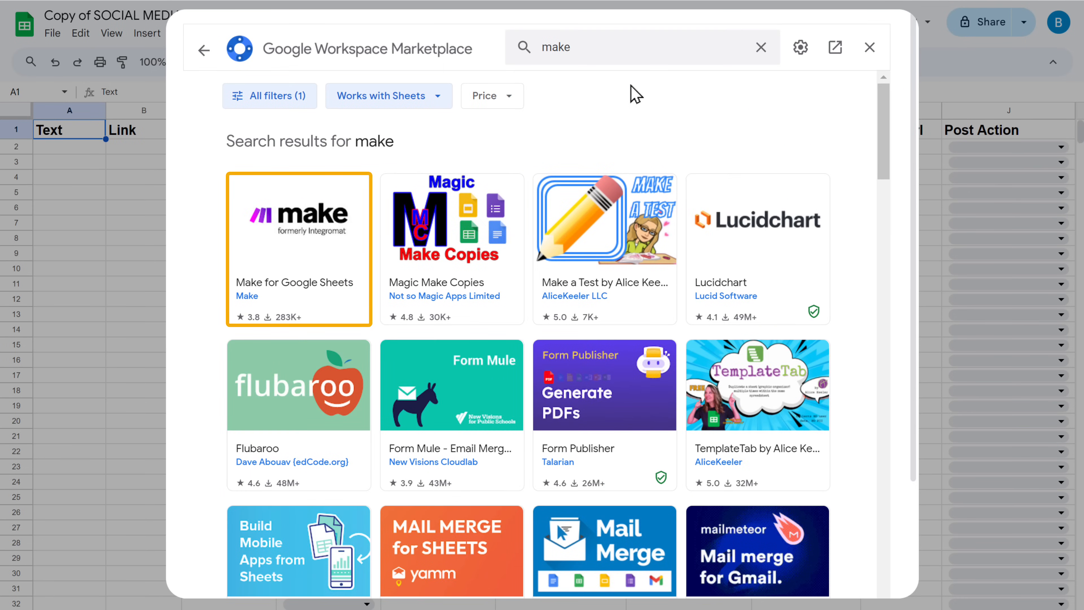
pyautogui.click(309, 250)
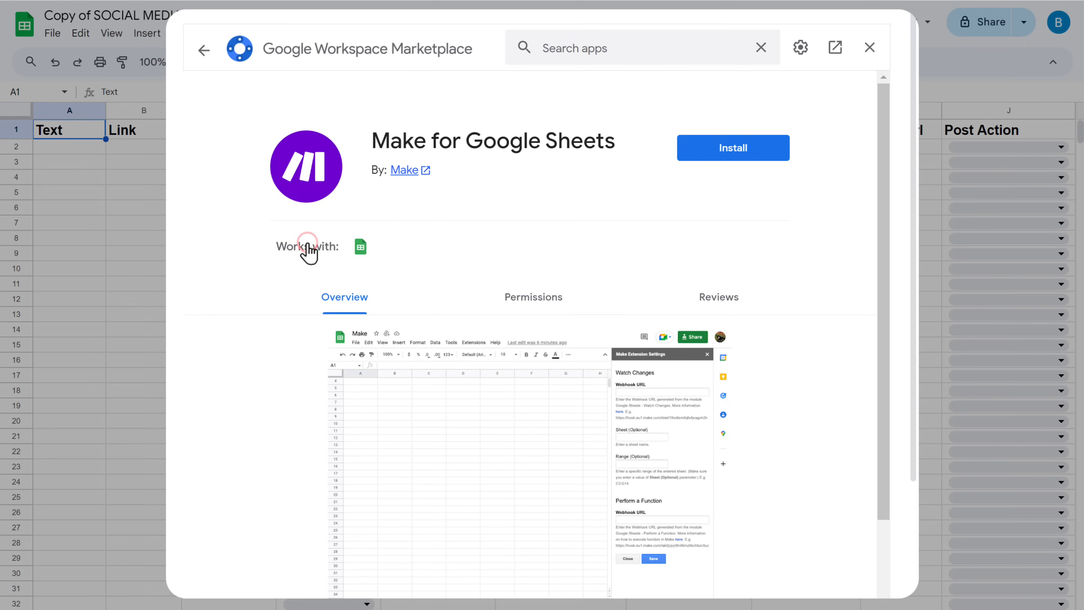
# - Install Make for Google Sheets, granting permission with the Google account, and close the marketplace
pyautogui.click(737, 149)
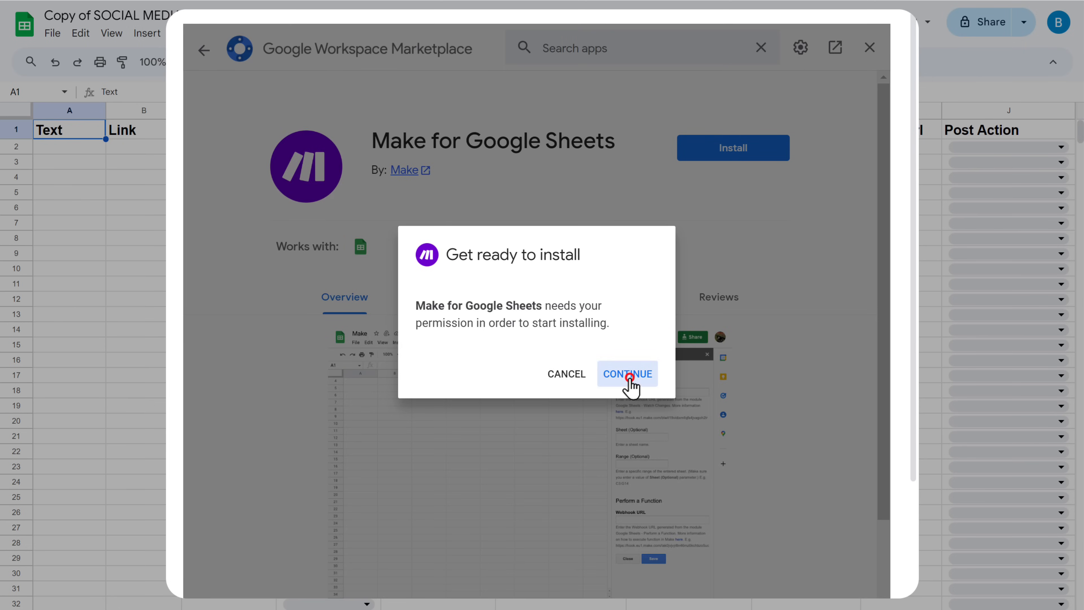
pyautogui.click(628, 379)
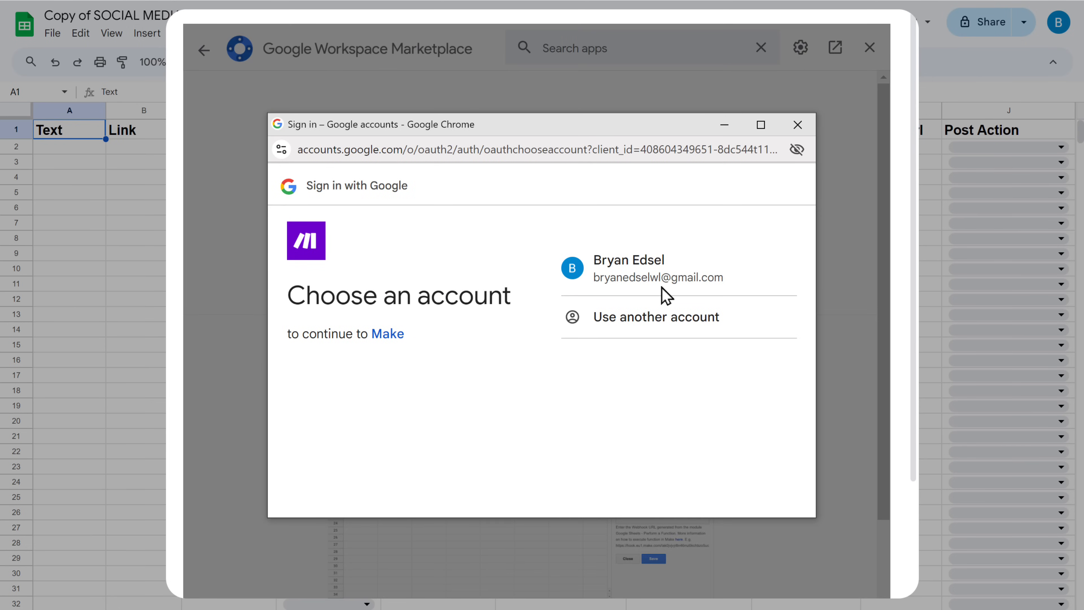
pyautogui.click(650, 275)
pyautogui.click(674, 522)
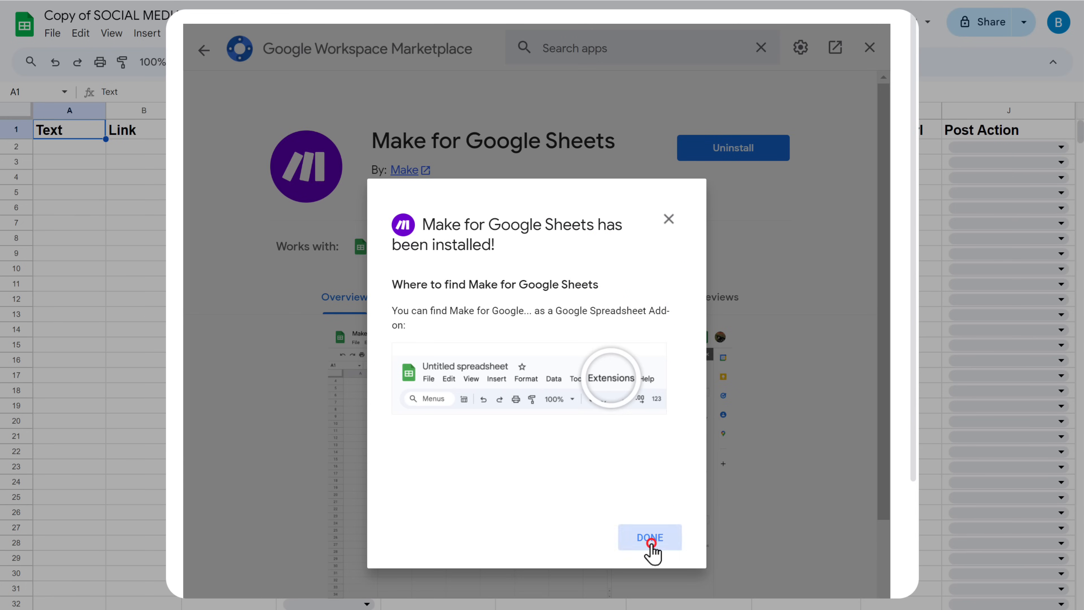
pyautogui.click(649, 539)
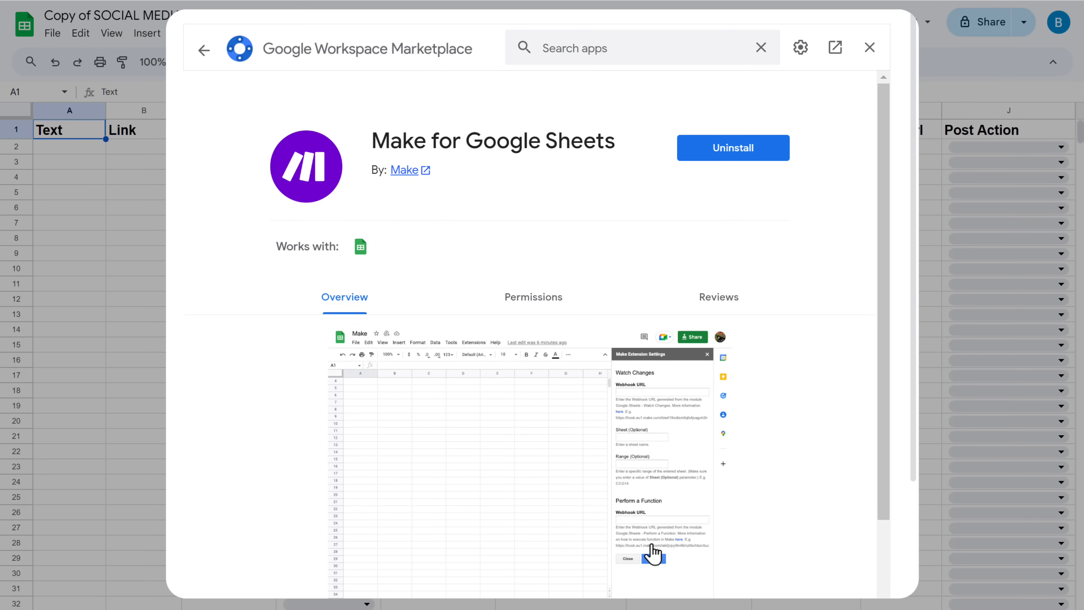
pyautogui.click(869, 48)
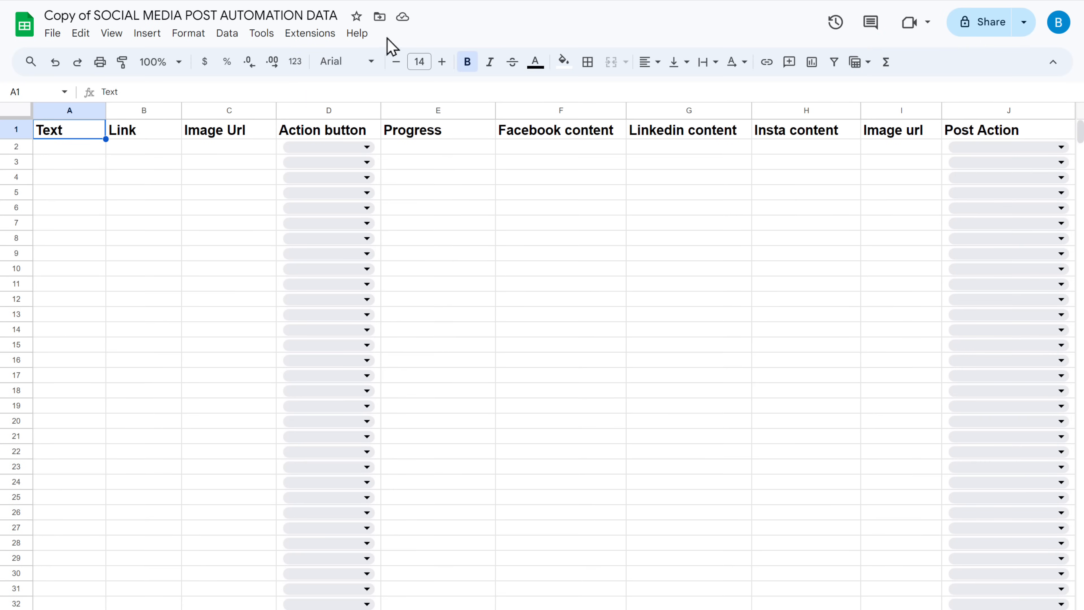
# - Open the Make for Google Sheets settings panel in the copied spreadsheet
pyautogui.click(310, 33)
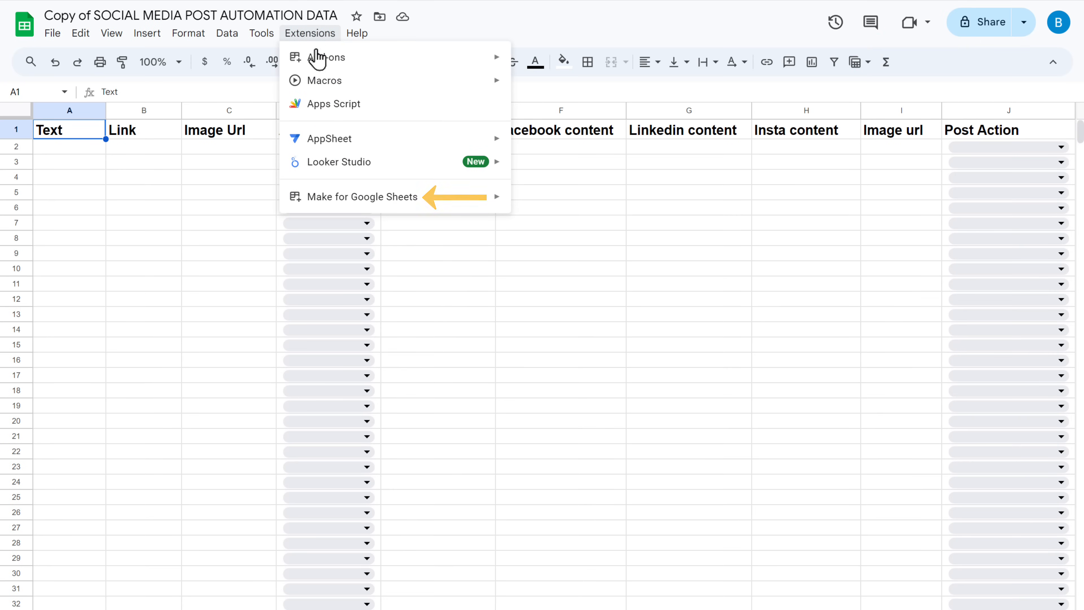
pyautogui.moveTo(388, 200)
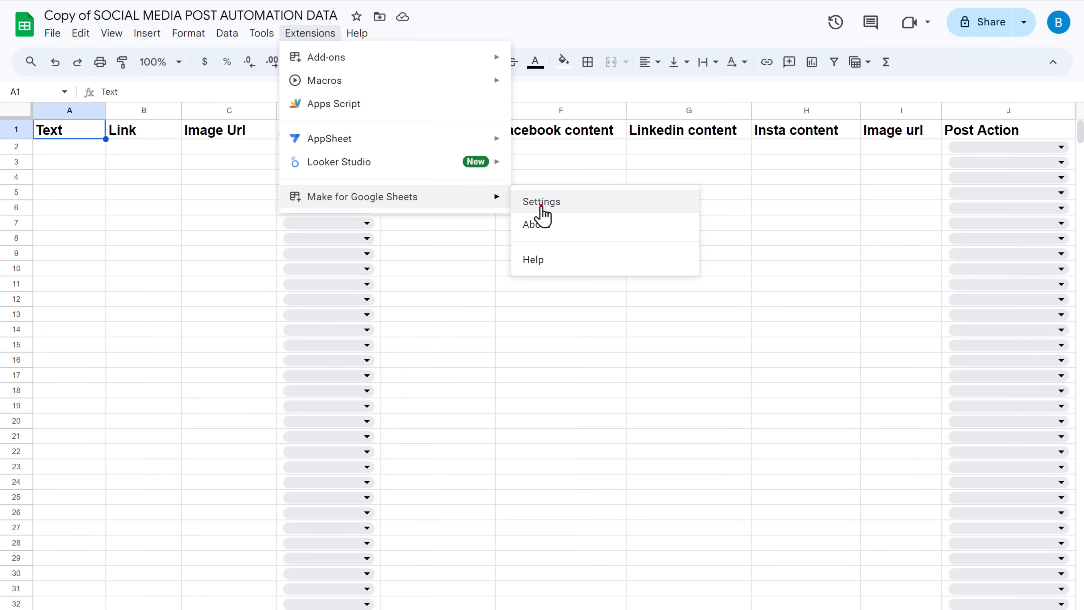
pyautogui.click(541, 206)
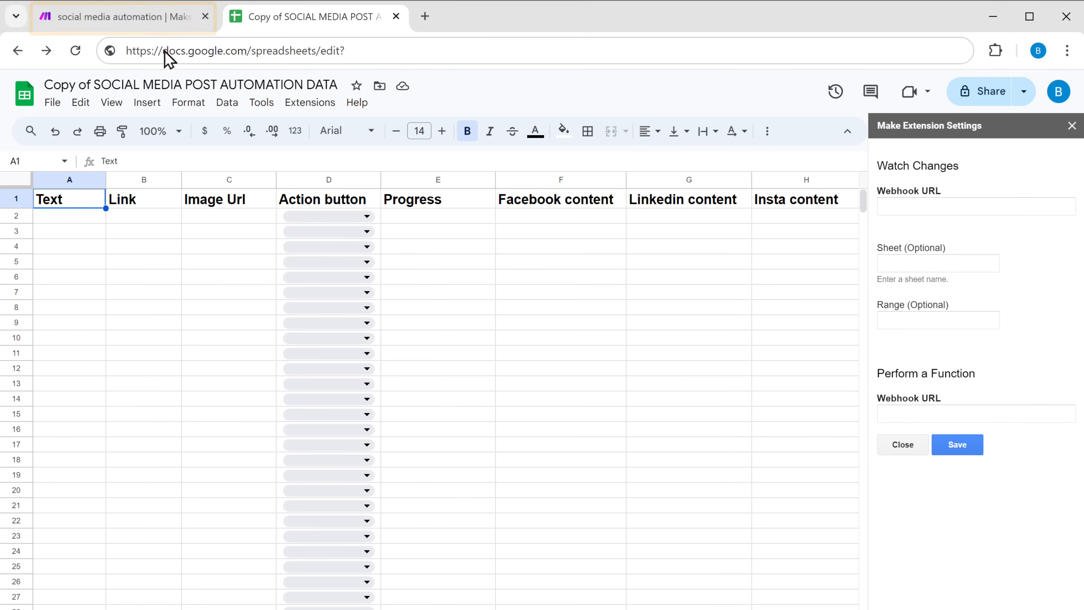
# - In the scenario's Watch Changes module, create a webhook named My Edit webhook and copy its address
pyautogui.click(102, 21)
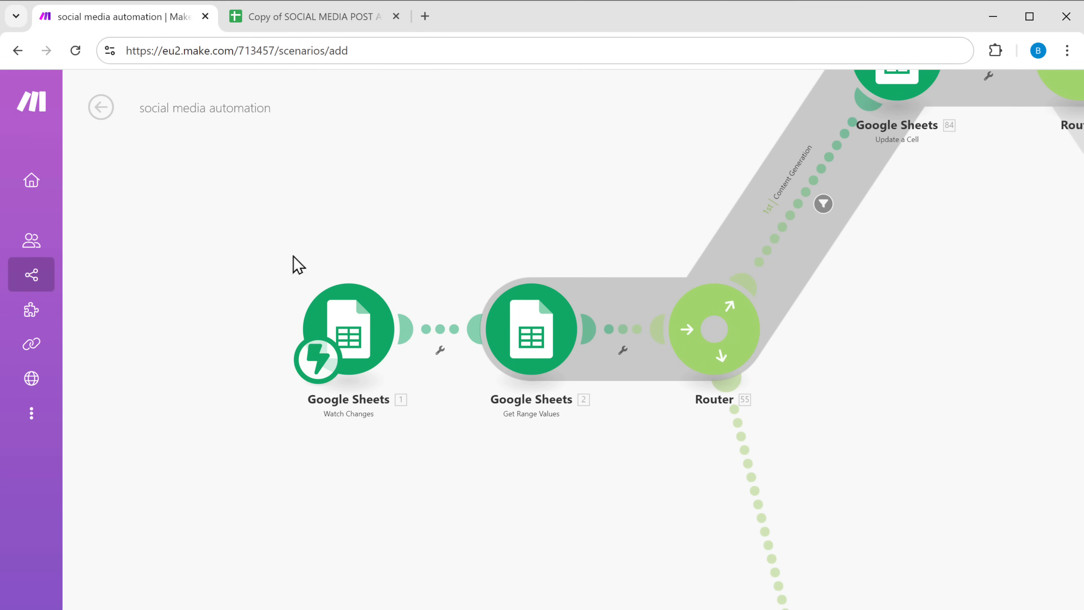
pyautogui.click(349, 333)
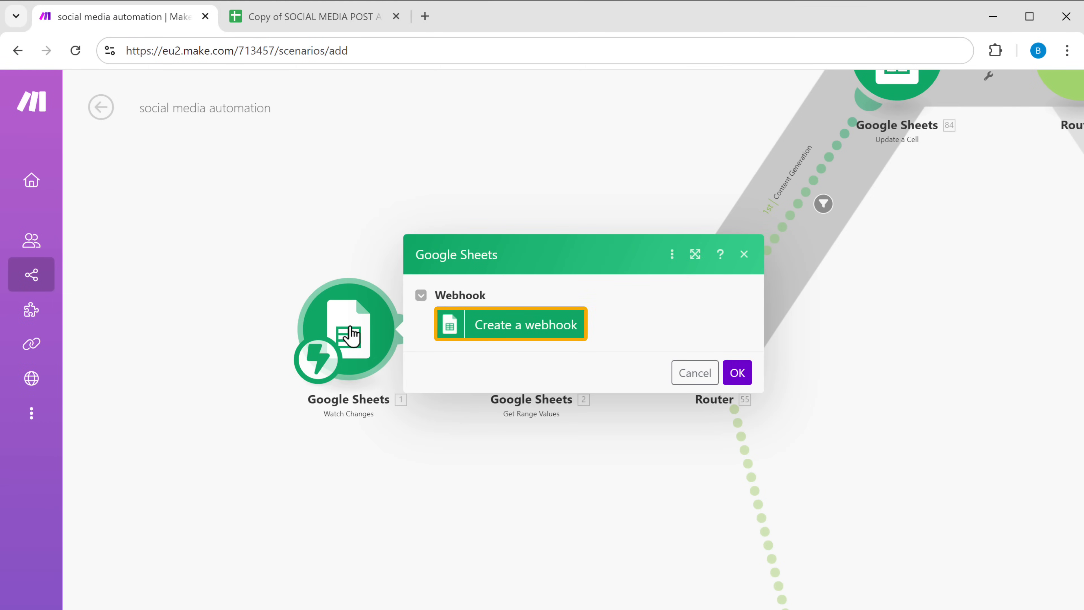
pyautogui.click(523, 333)
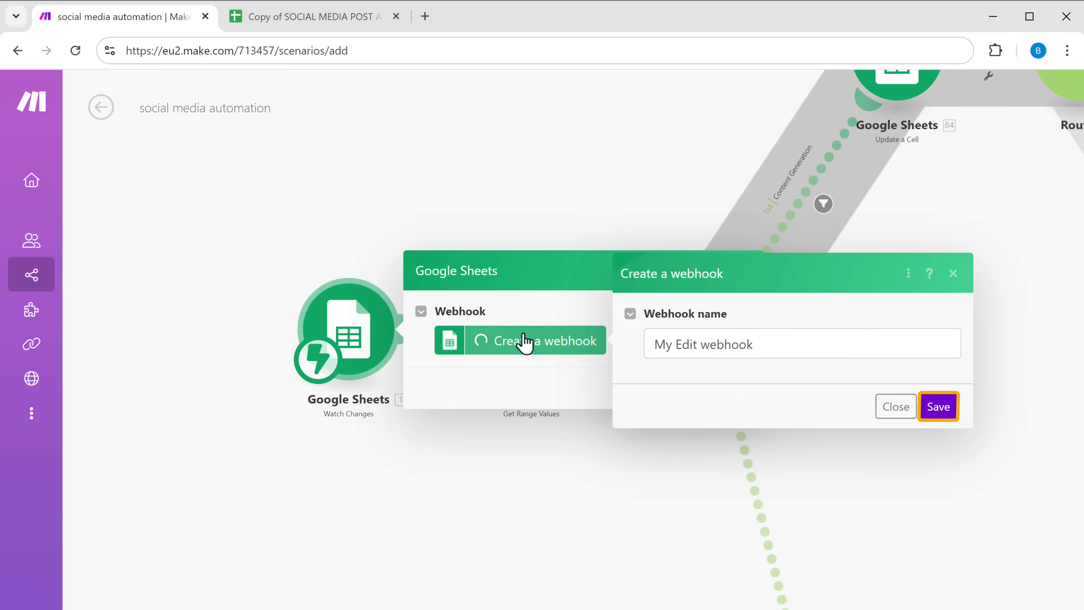
pyautogui.click(939, 408)
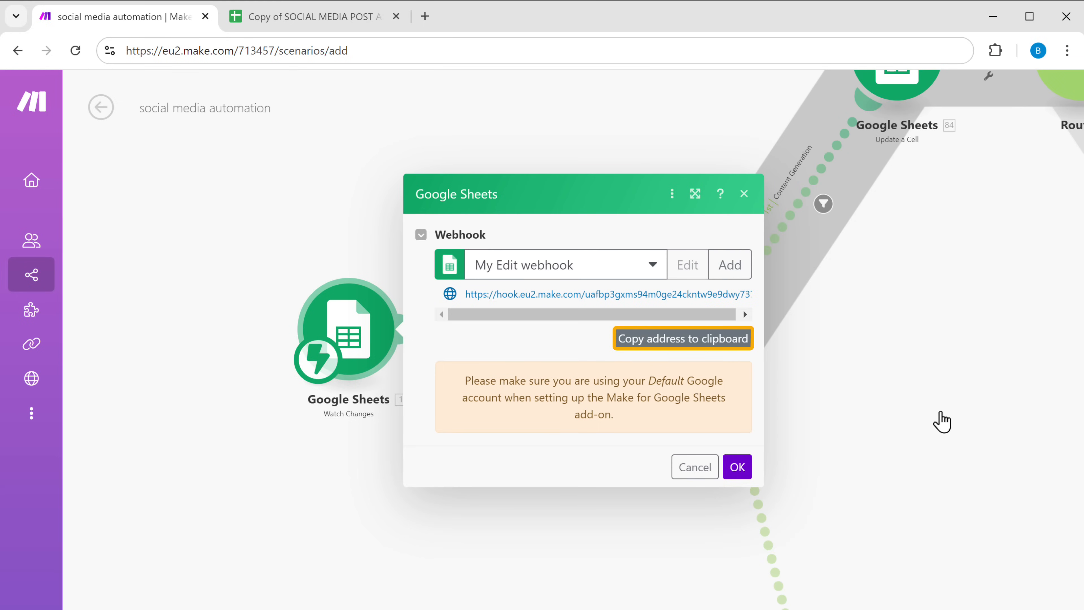
pyautogui.click(685, 344)
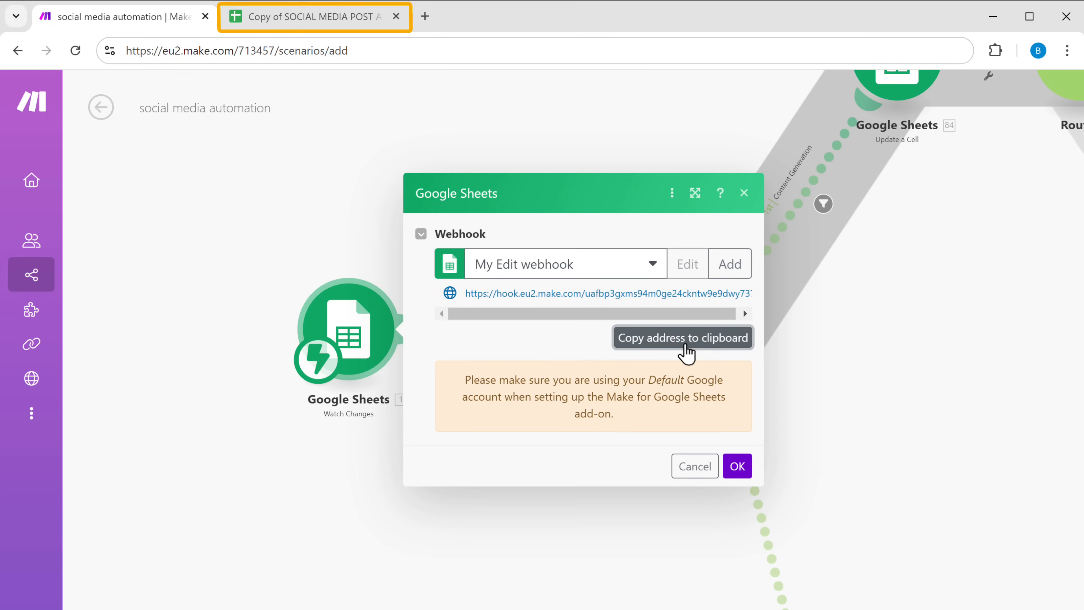
# - Paste the webhook address as the add-on's Watch Changes Webhook URL, save the settings, and confirm the Watch Changes module
pyautogui.click(335, 27)
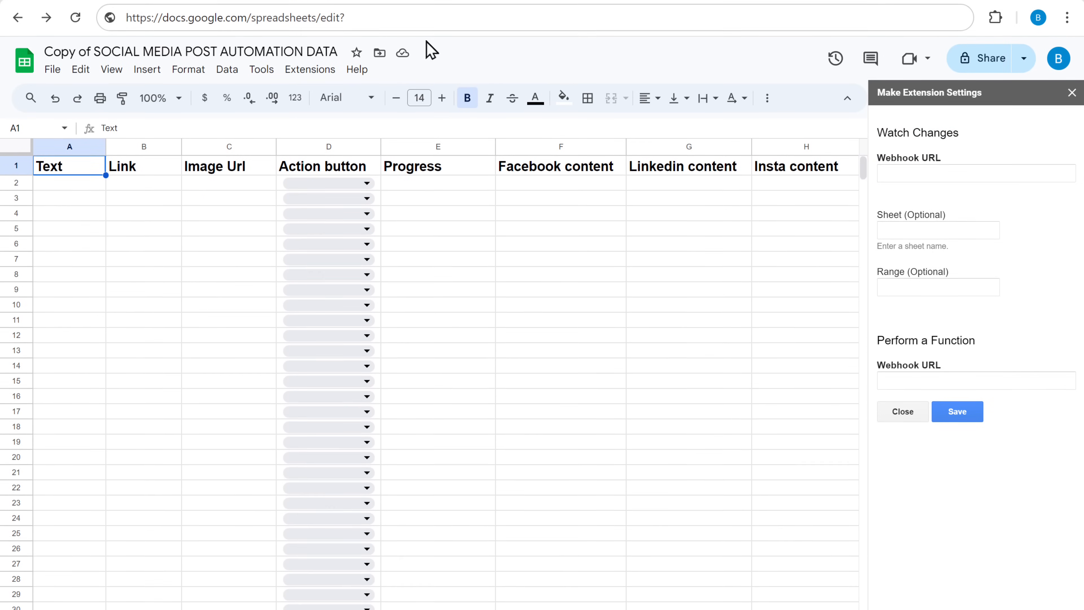
pyautogui.rightClick(883, 138)
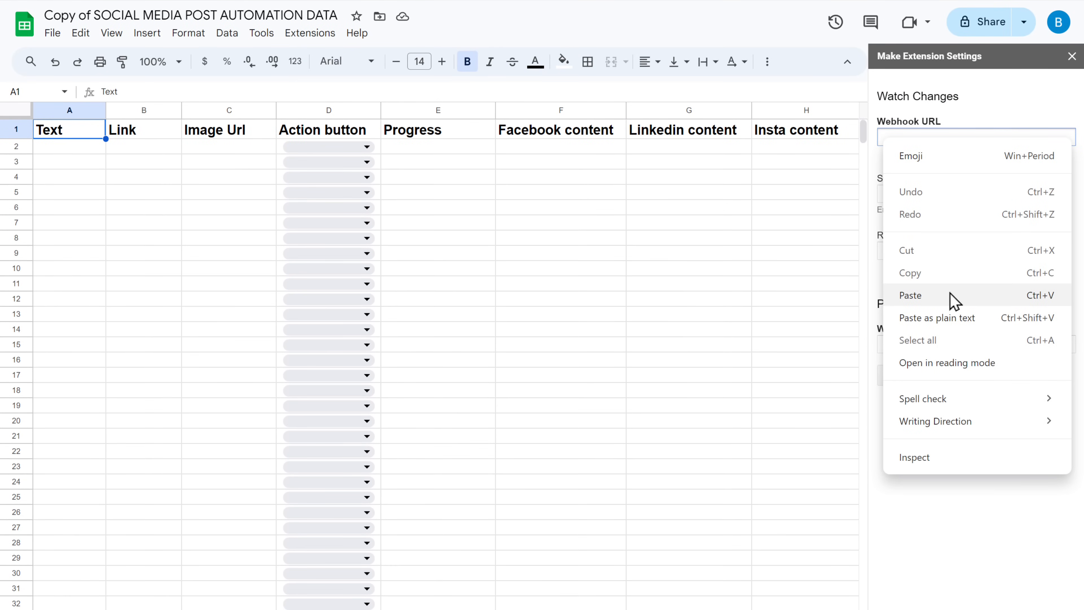
pyautogui.click(949, 300)
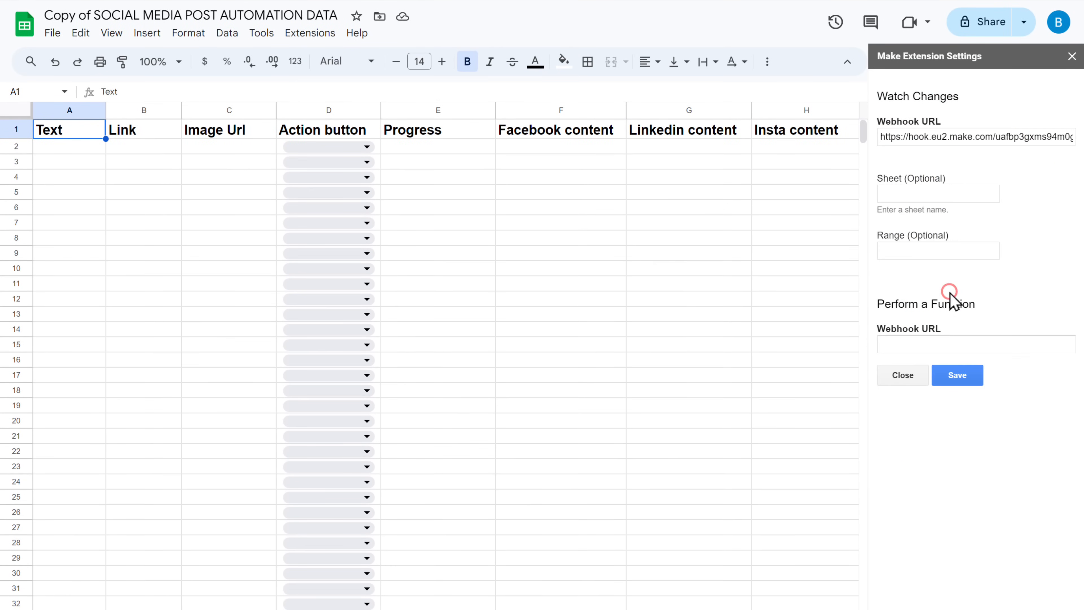
pyautogui.click(957, 376)
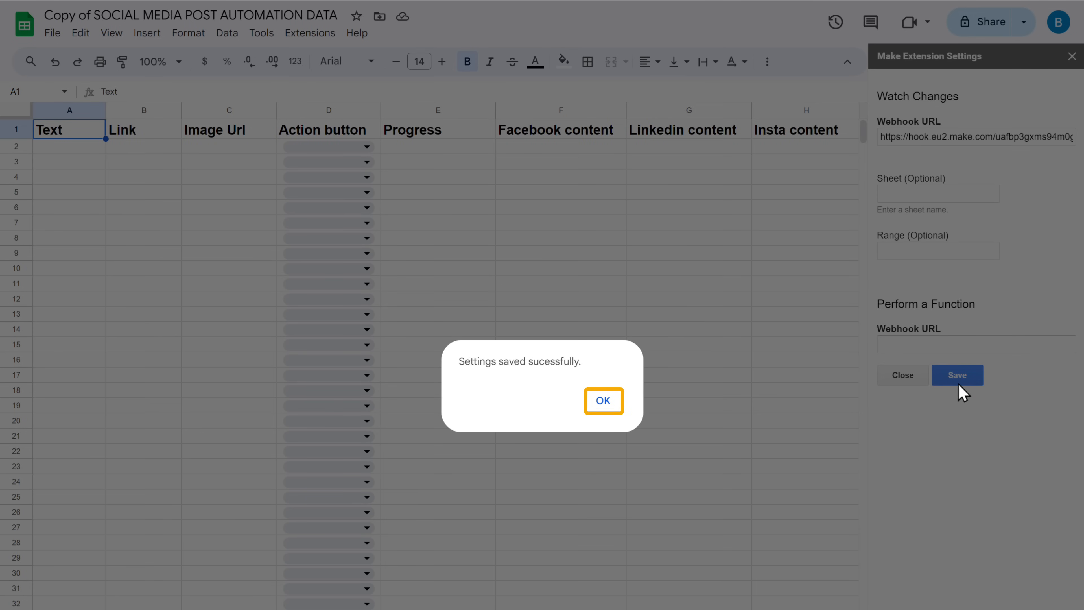
pyautogui.click(603, 403)
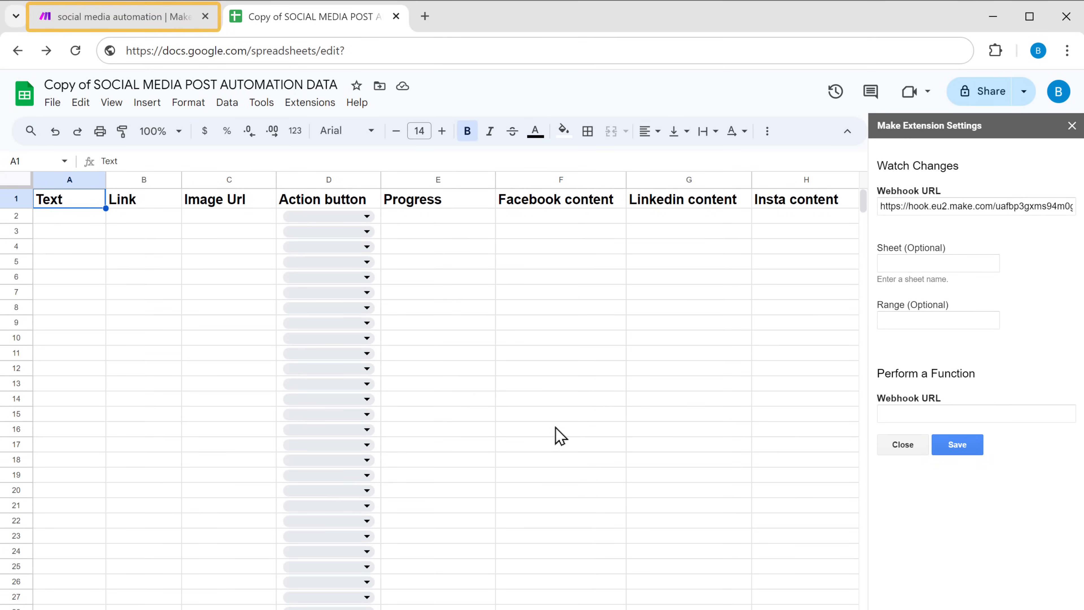
pyautogui.click(136, 20)
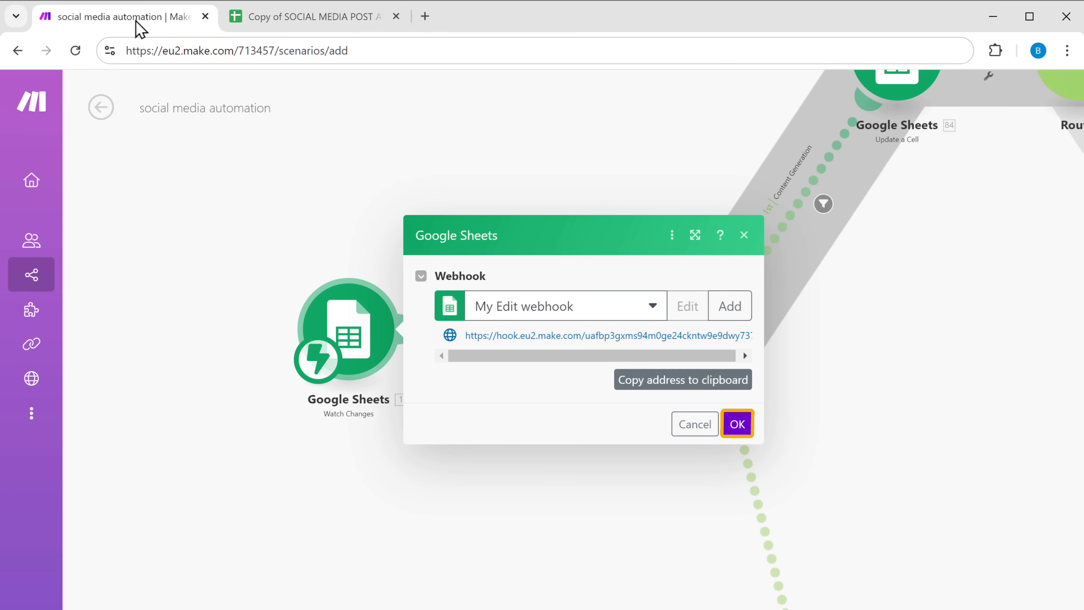
pyautogui.click(738, 429)
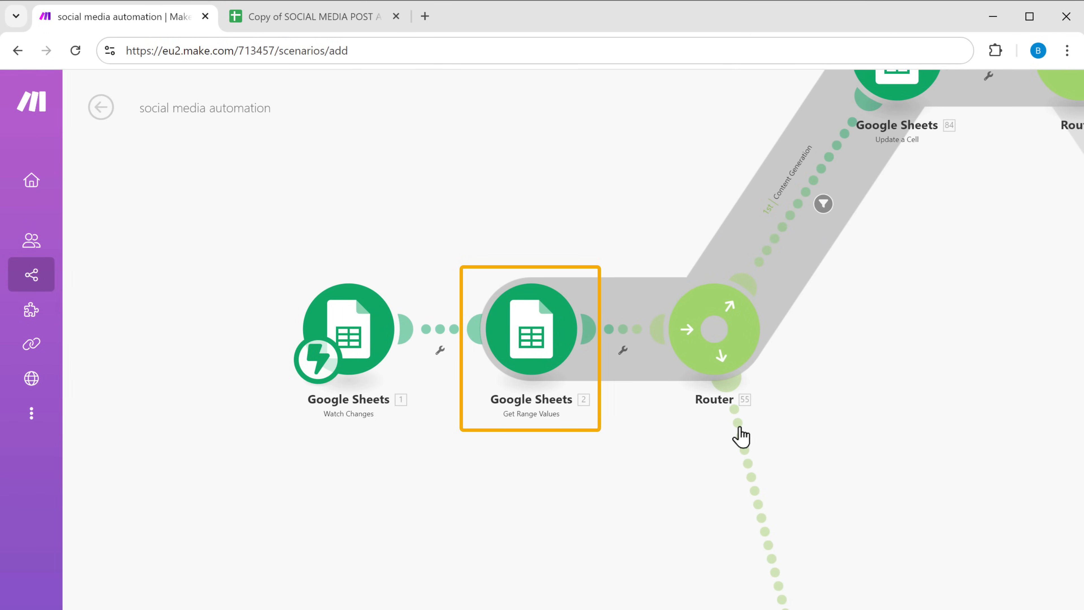
# - In the Get Range Values module, create a Google connection by signing in with the Google account, allow access, and confirm the module
pyautogui.click(534, 351)
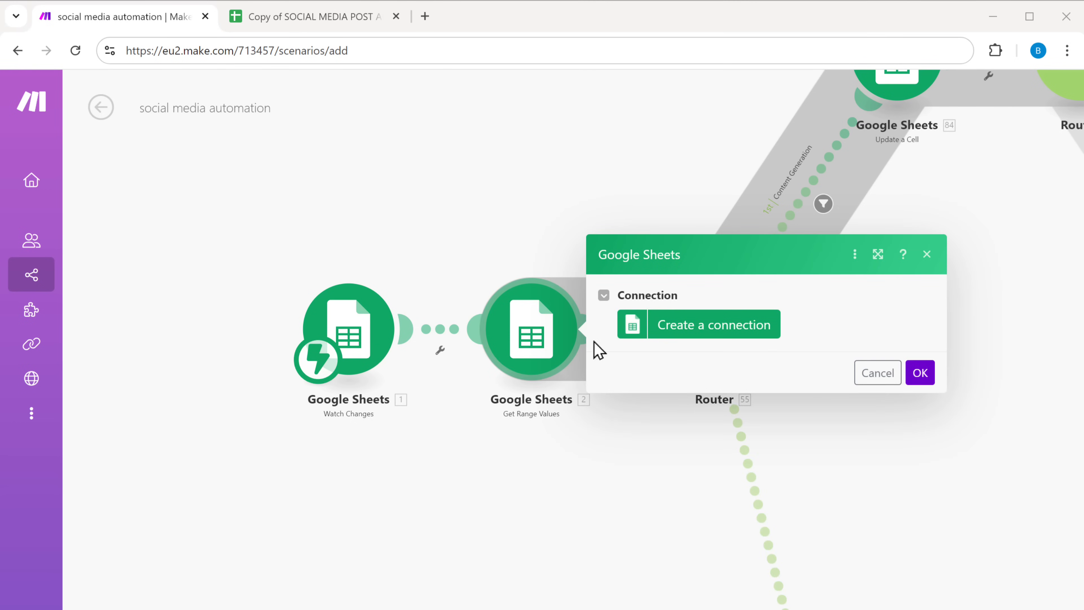
pyautogui.click(697, 341)
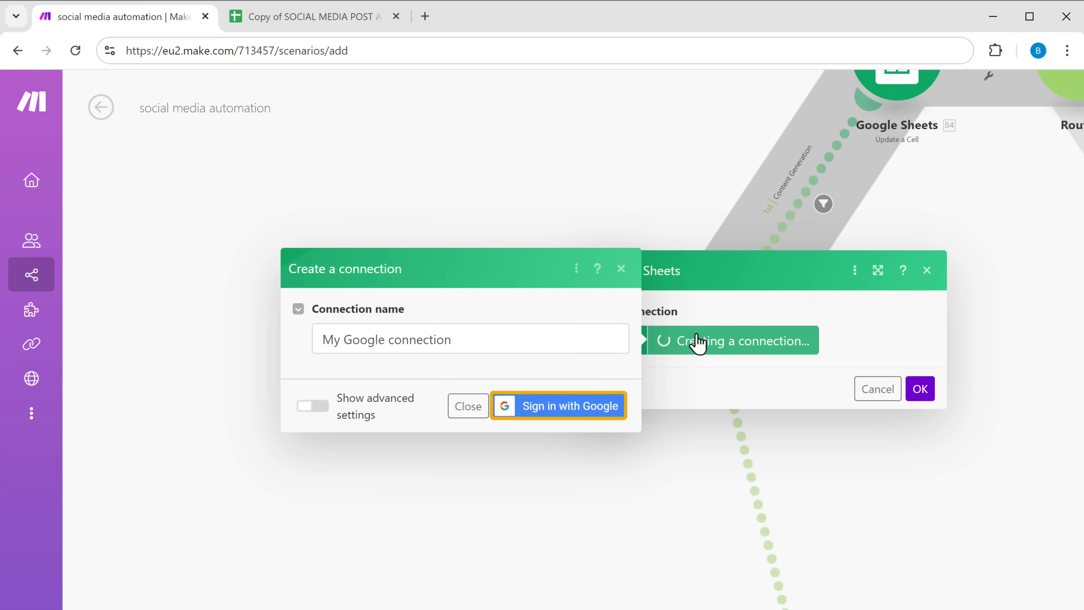
pyautogui.click(557, 407)
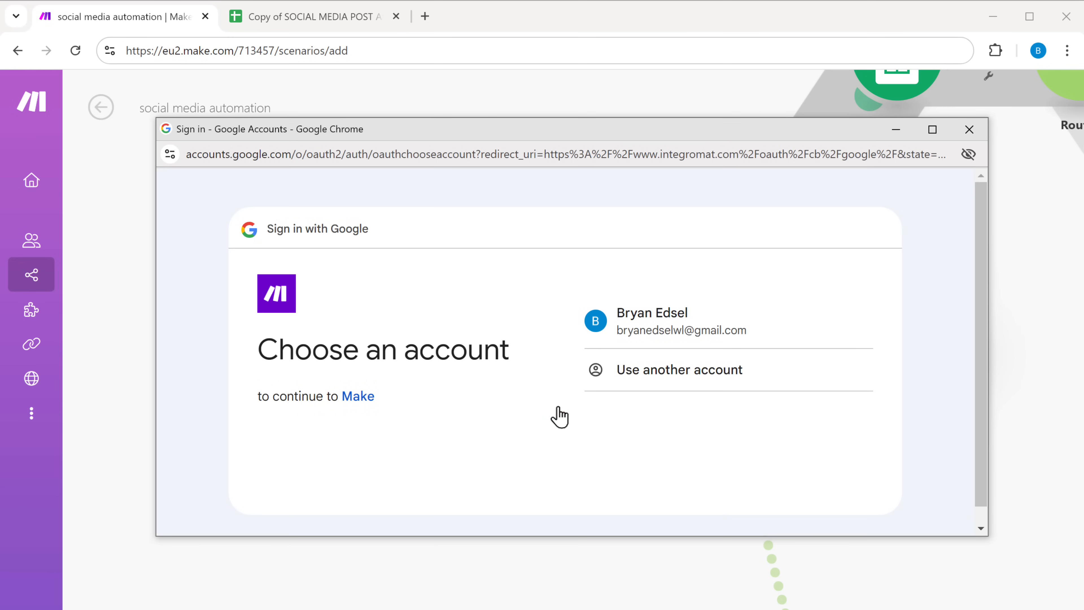
pyautogui.click(670, 341)
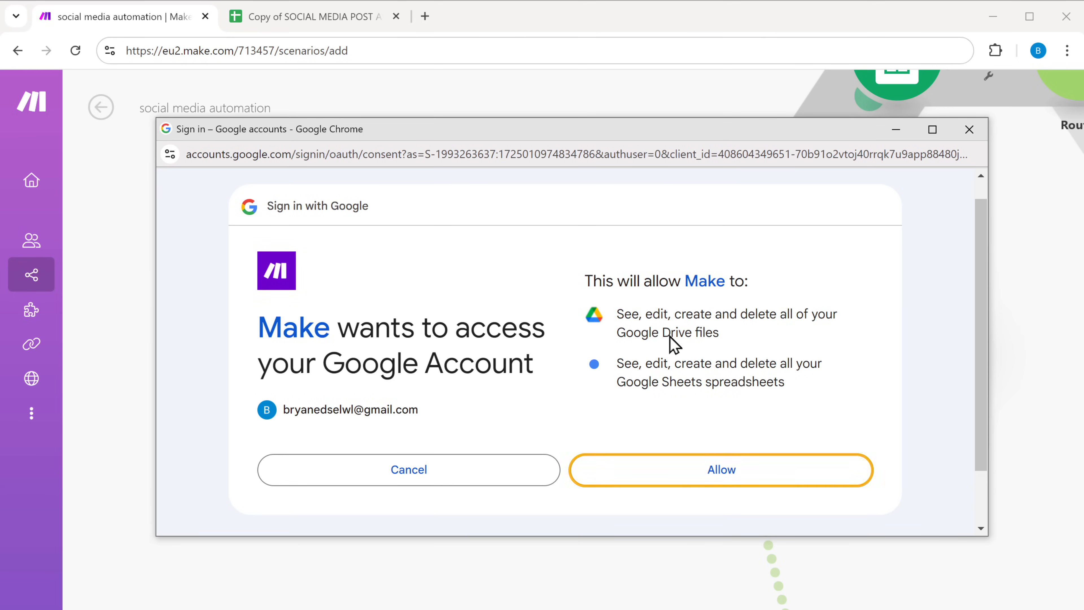
pyautogui.click(726, 481)
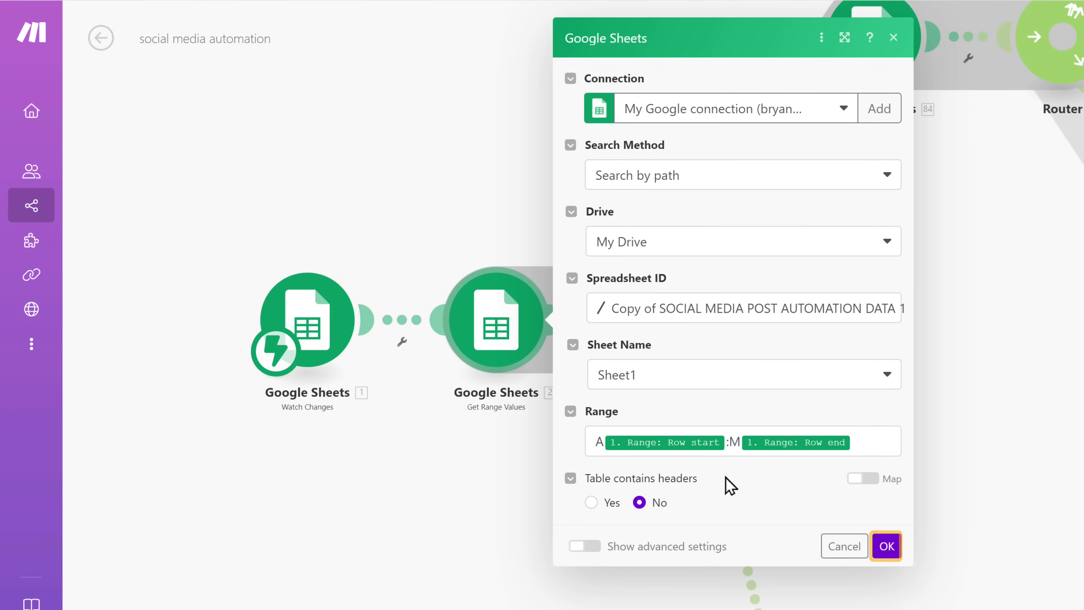
pyautogui.click(887, 547)
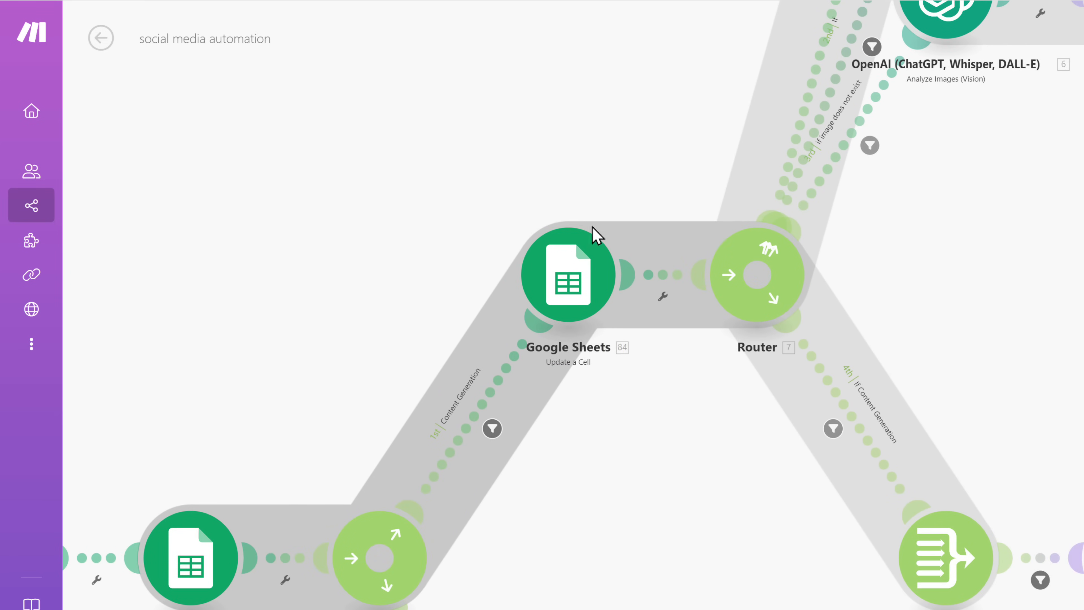
# - Assign My Google connection to the Update a Cell module and confirm it
pyautogui.click(566, 282)
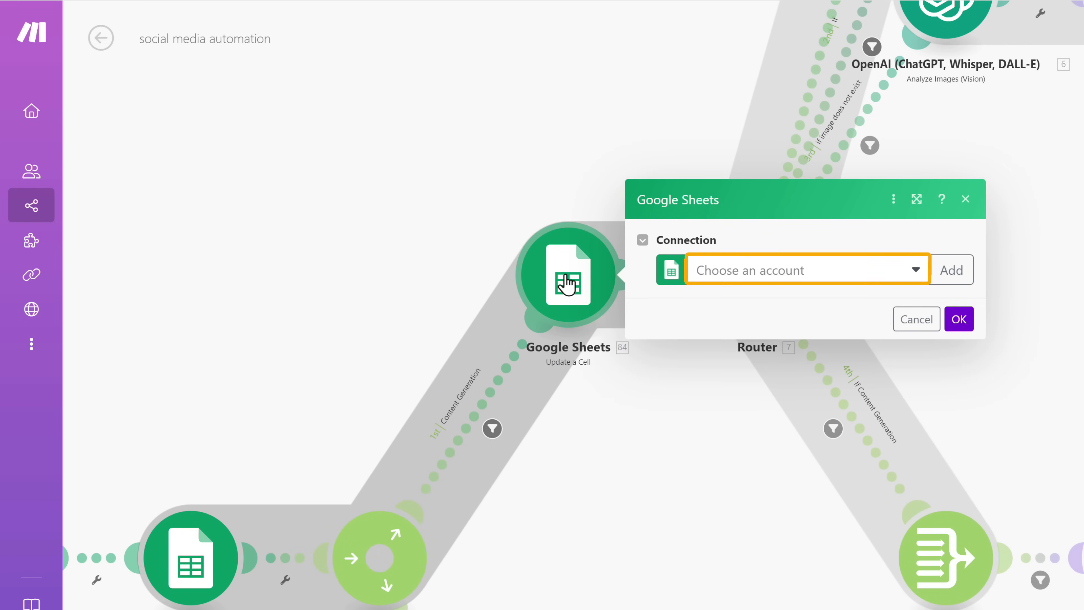
pyautogui.click(916, 271)
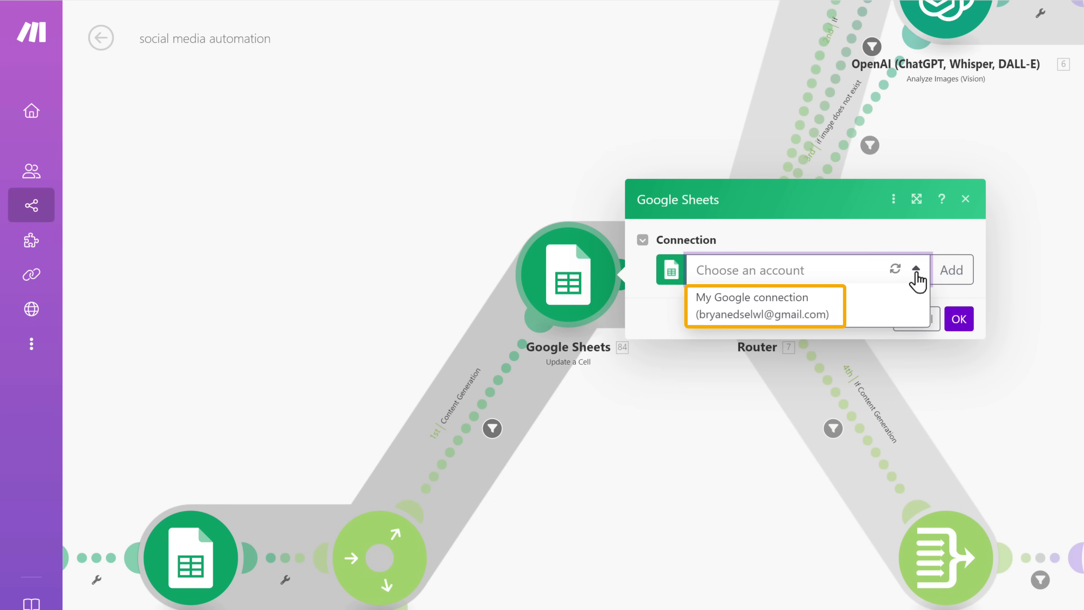
pyautogui.click(882, 307)
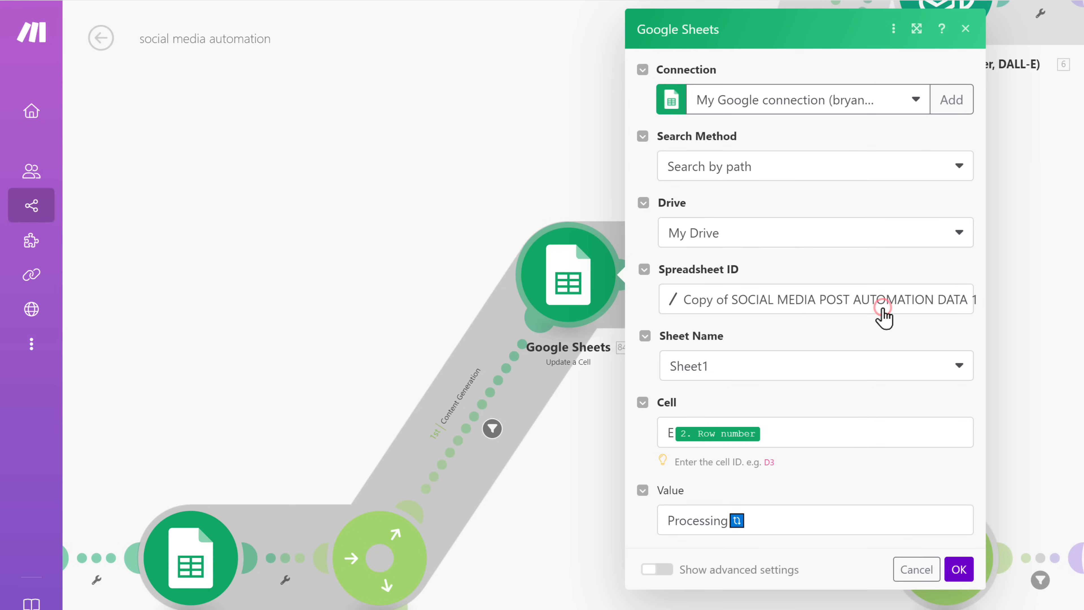
pyautogui.click(959, 570)
pyautogui.scroll(-5, 960, 577)
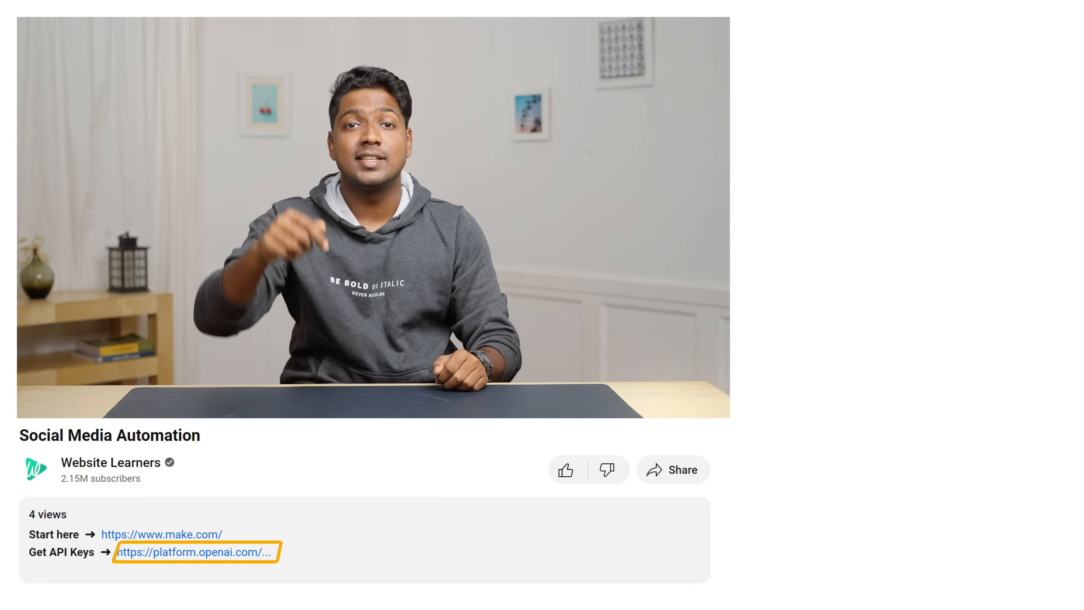
# - Open the OpenAI platform billing page and add payment card details with the billing address
pyautogui.click(207, 554)
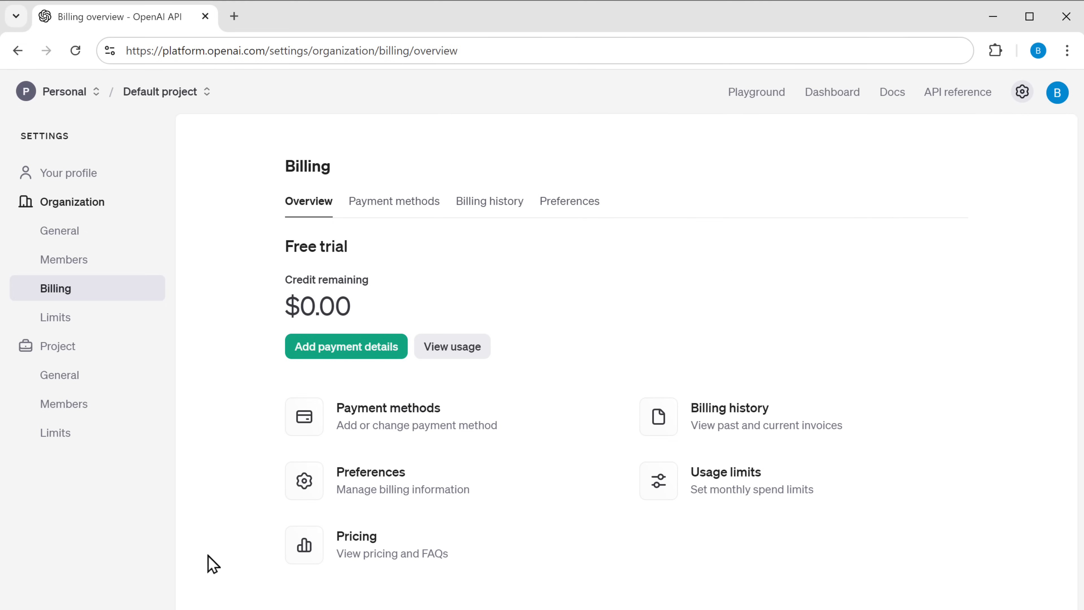
pyautogui.click(347, 358)
pyautogui.click(400, 401)
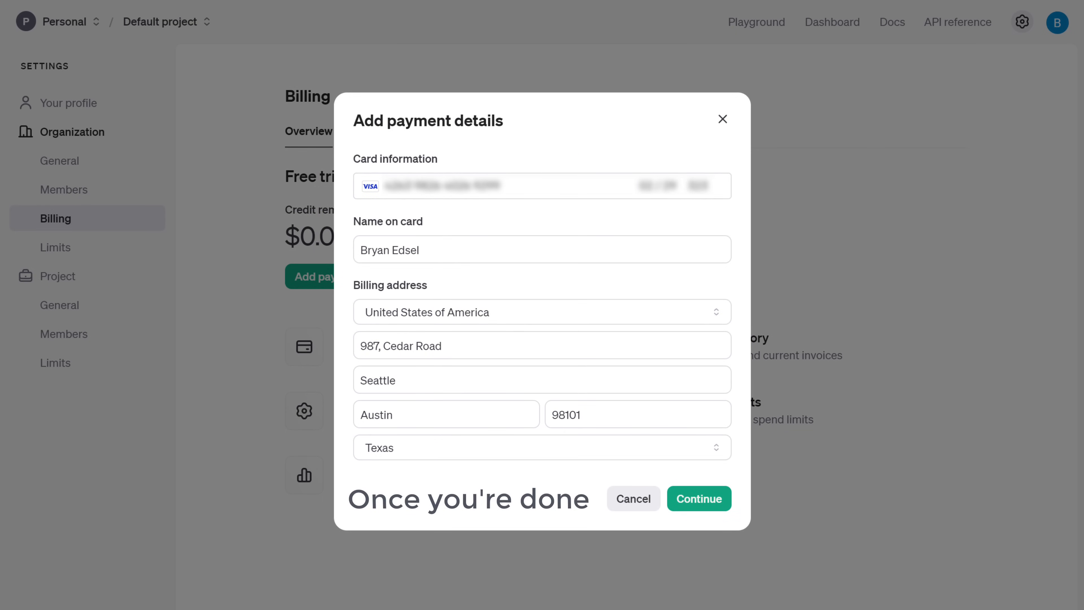
pyautogui.click(681, 503)
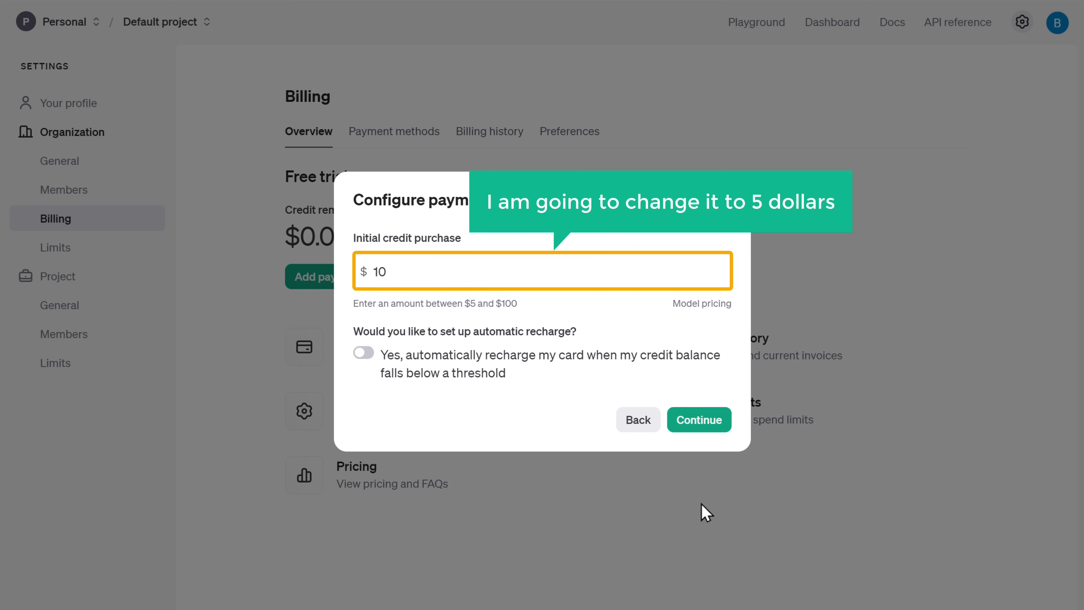
# - Set the initial credit purchase to $5 and confirm the payment
pyautogui.doubleClick(404, 271)
pyautogui.write('5')
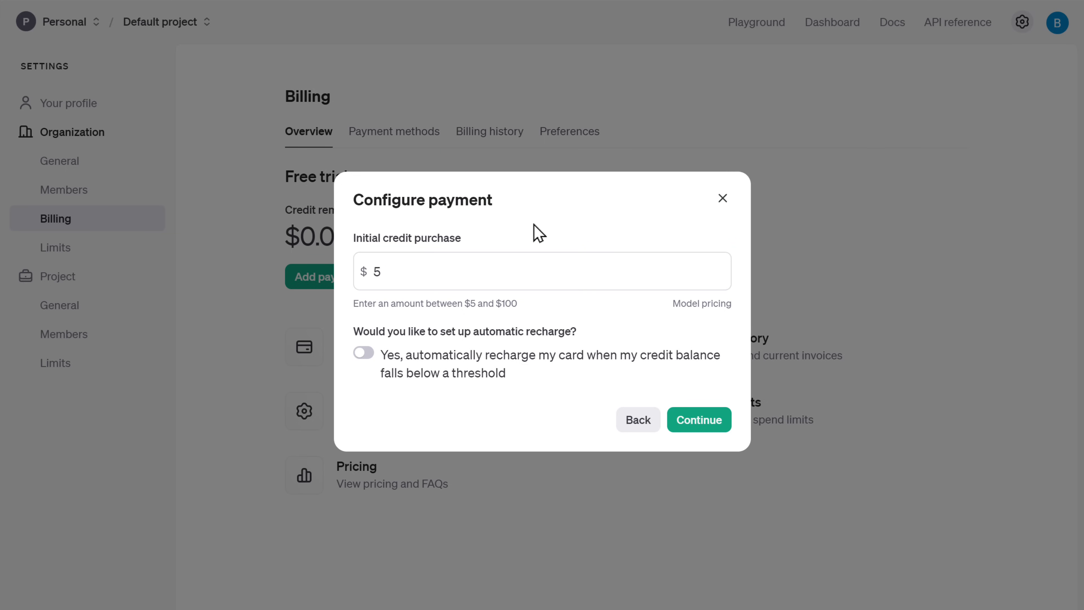
pyautogui.click(707, 422)
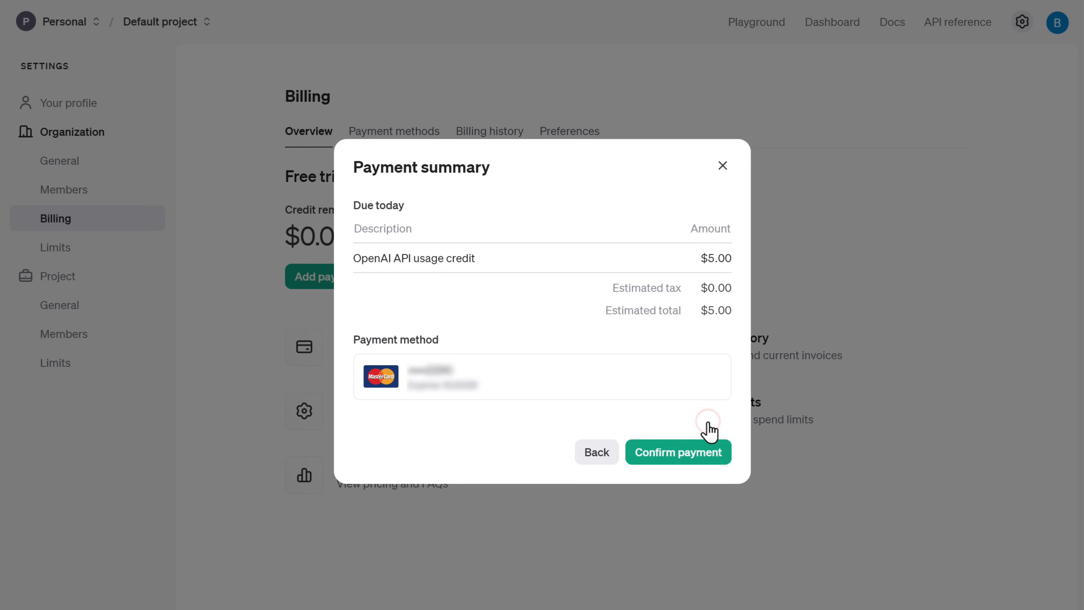
pyautogui.click(672, 456)
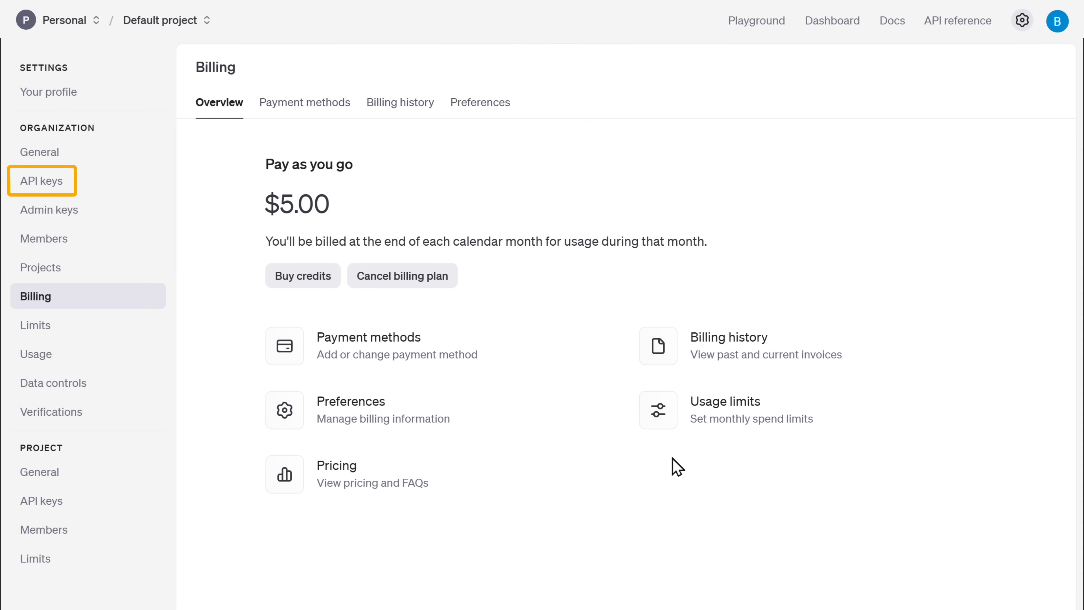
# - Create a new OpenAI secret API key named Social media automation
pyautogui.click(16, 184)
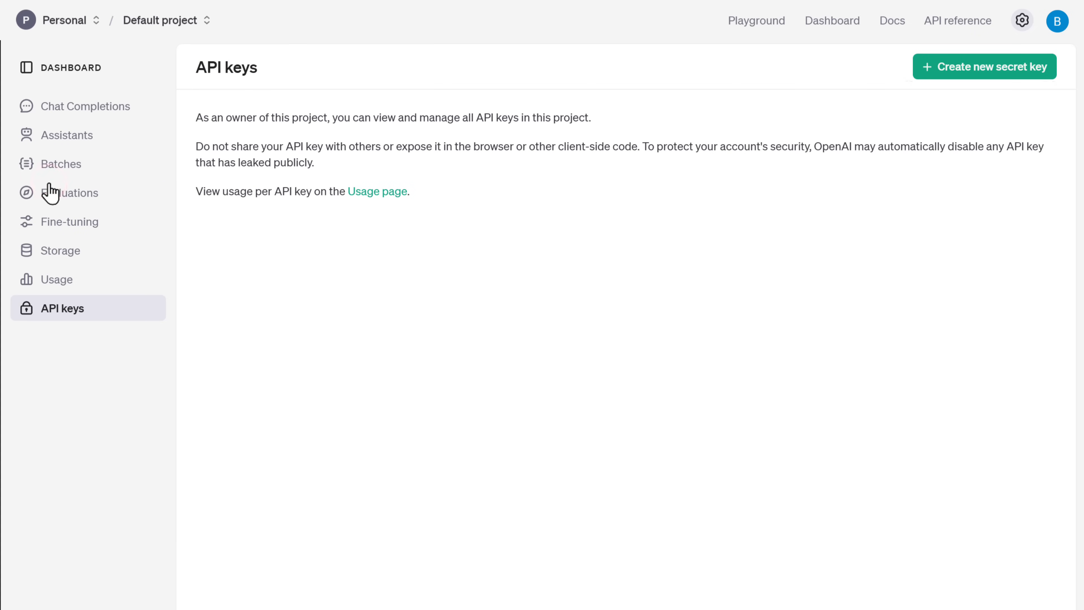
pyautogui.click(994, 76)
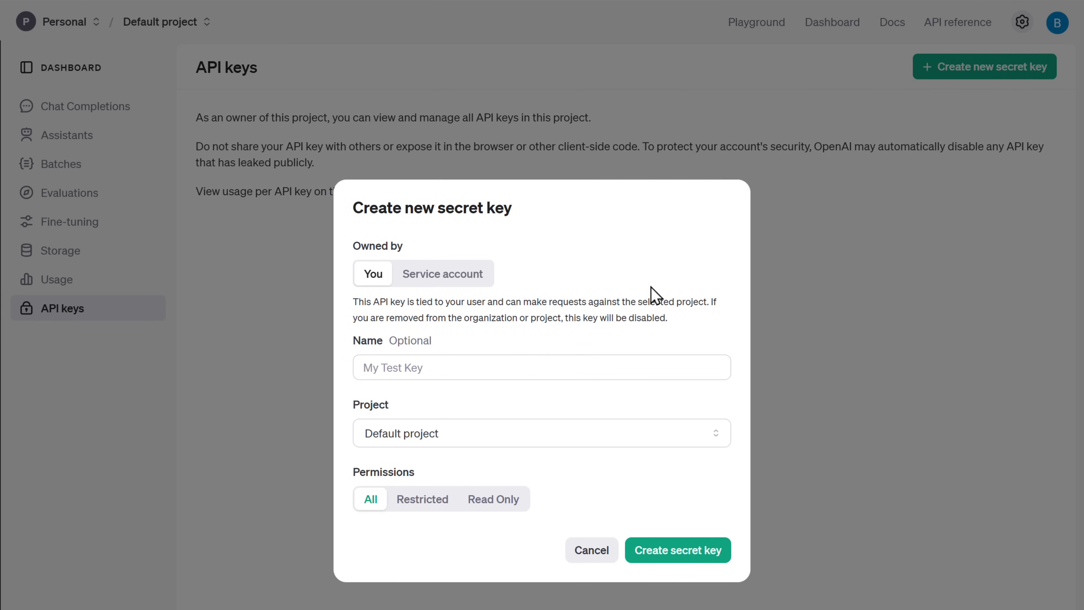
pyautogui.click(521, 366)
pyautogui.write('Social media automation')
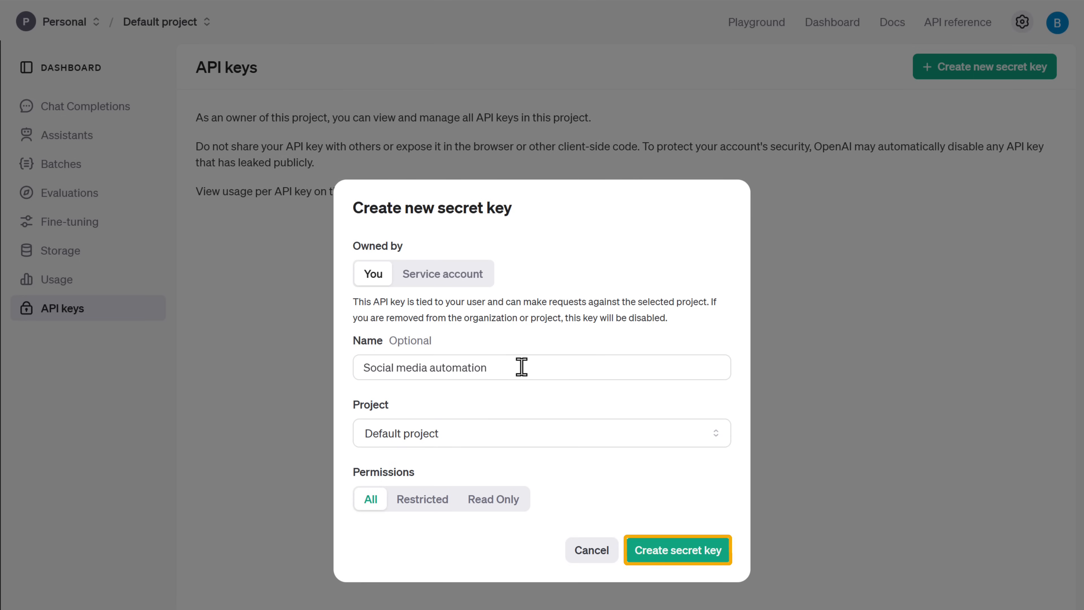
pyautogui.click(679, 559)
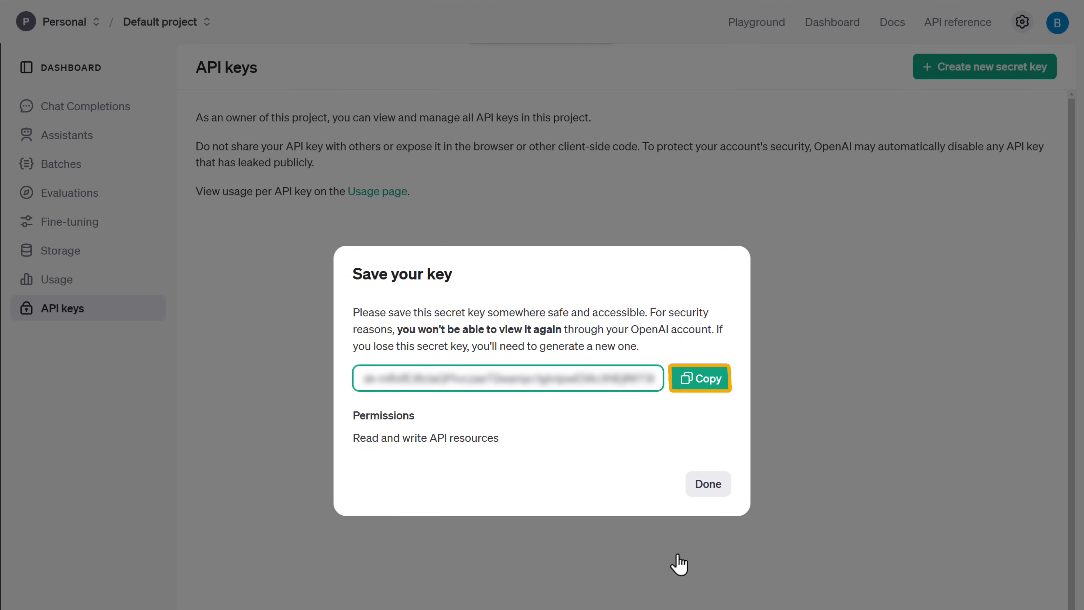
# - Copy the new OpenAI API key and paste it into a Notepad file
pyautogui.click(697, 383)
pyautogui.hotkey('alt', 'Tab')
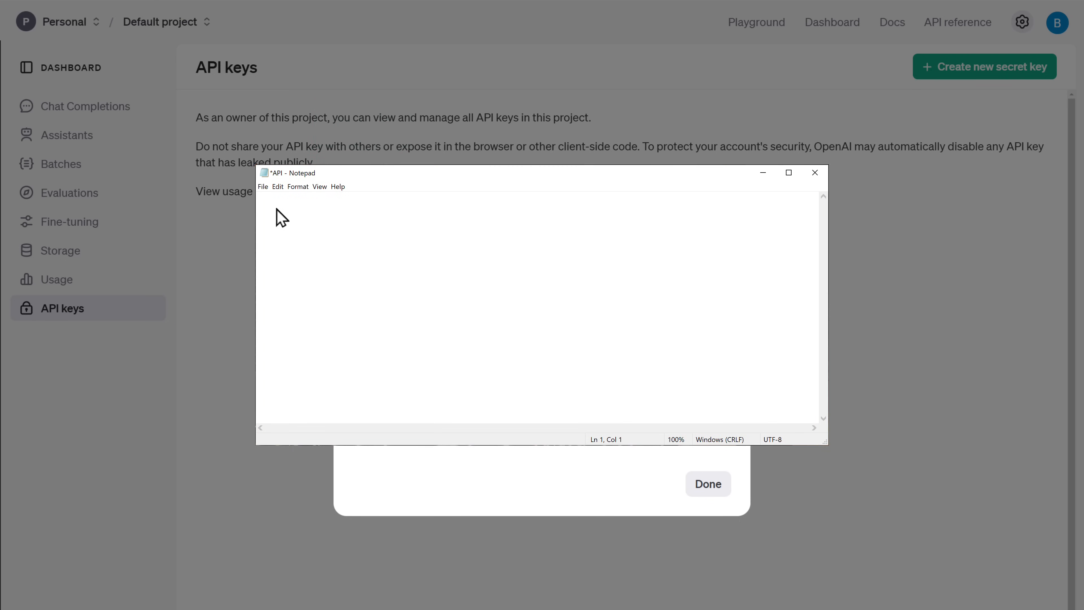
pyautogui.rightClick(281, 216)
pyautogui.click(284, 255)
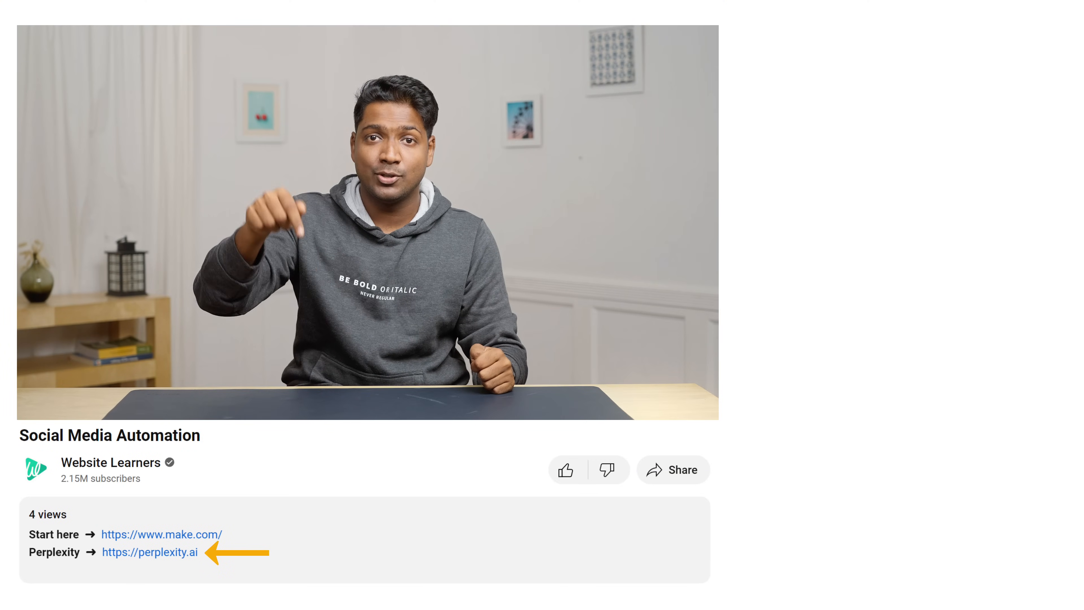
# - Open Perplexity and sign up using the Google account
pyautogui.click(154, 557)
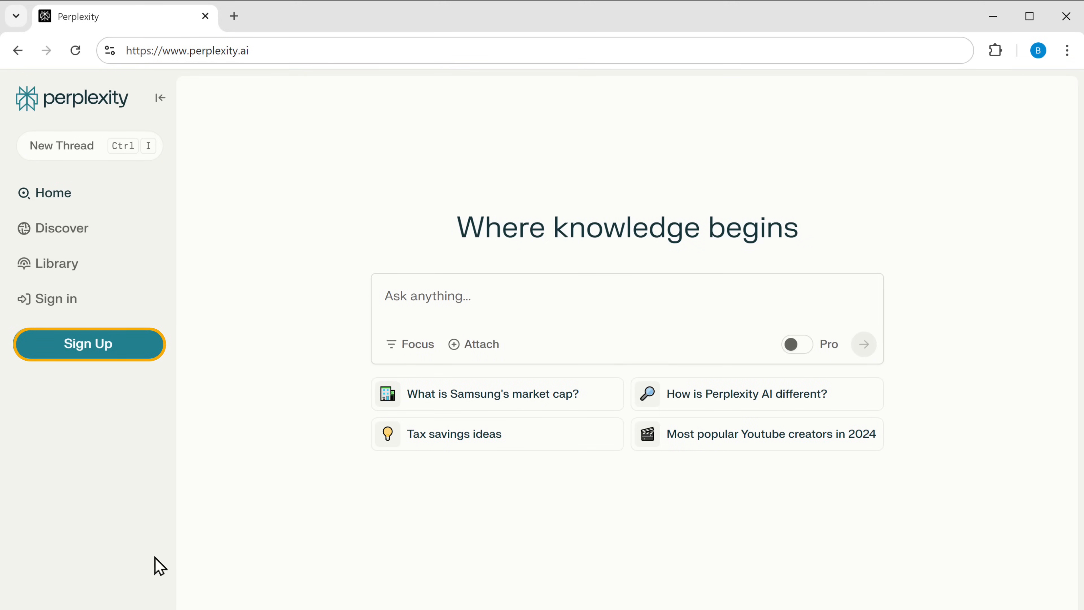
pyautogui.click(89, 350)
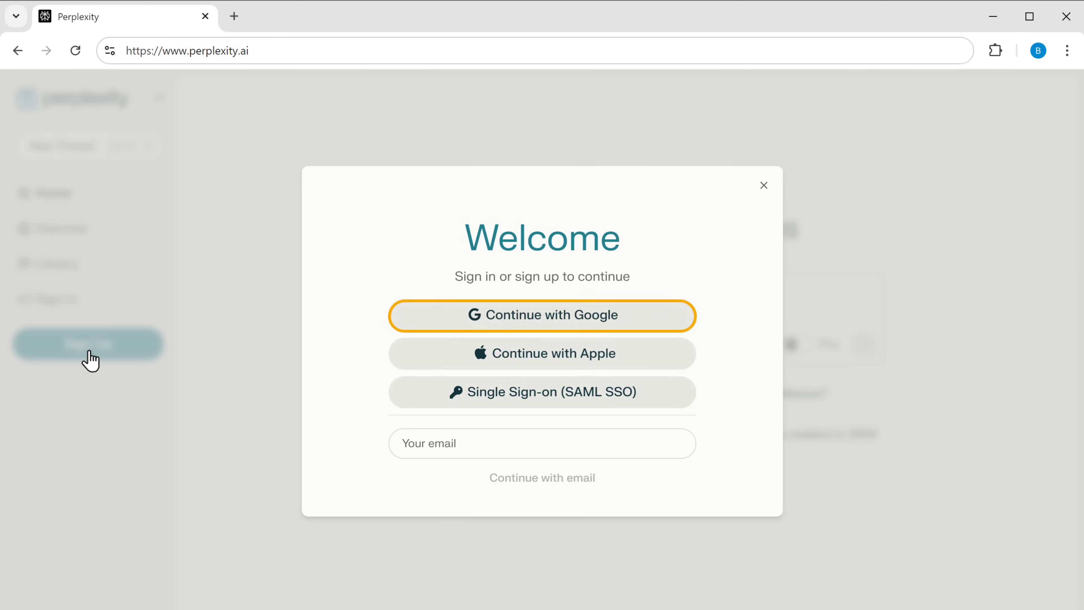
pyautogui.click(537, 320)
pyautogui.click(636, 313)
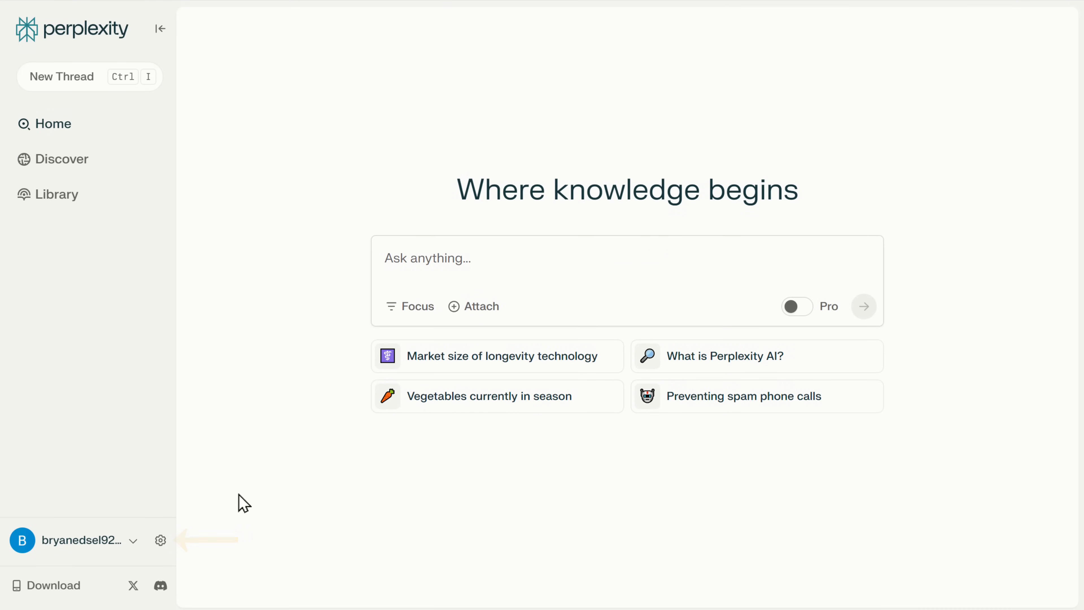
# - Open Perplexity's API settings and set up payment by entering the card number, expiry, security code and zip code
pyautogui.click(160, 540)
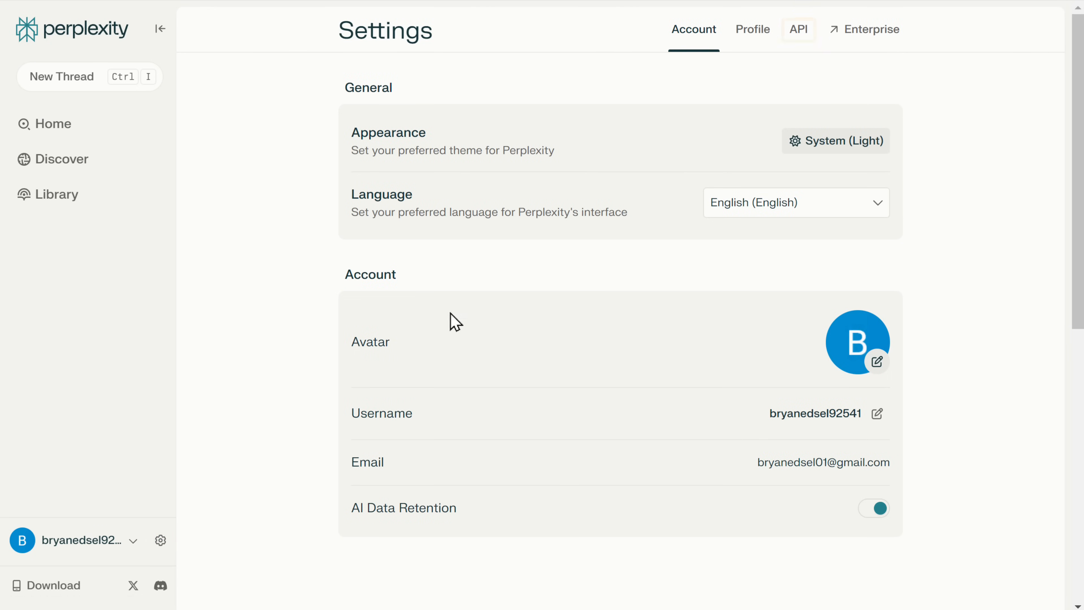
pyautogui.click(797, 38)
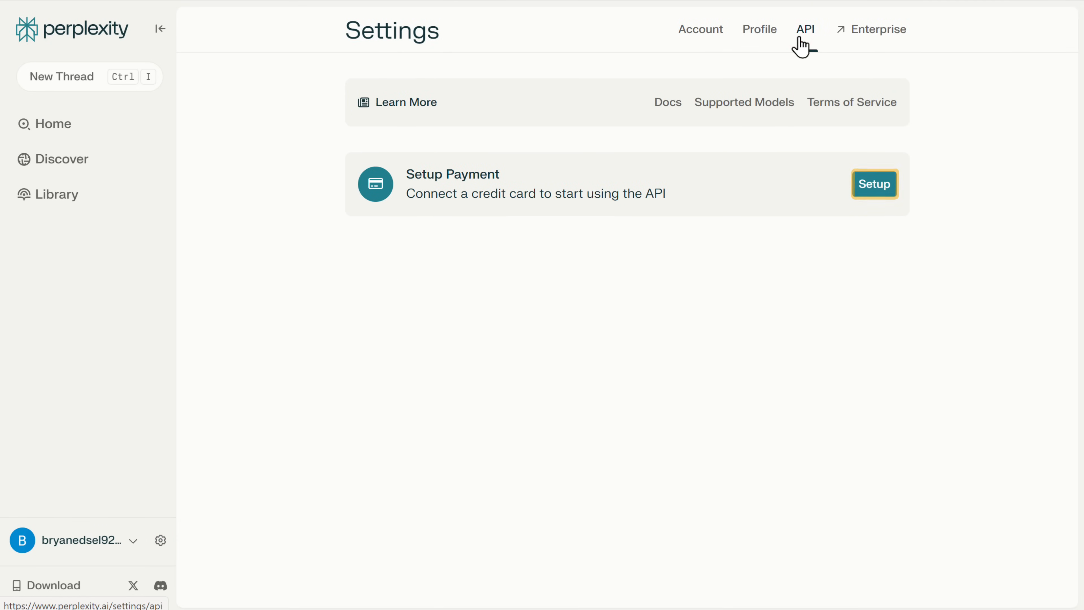
pyautogui.click(877, 191)
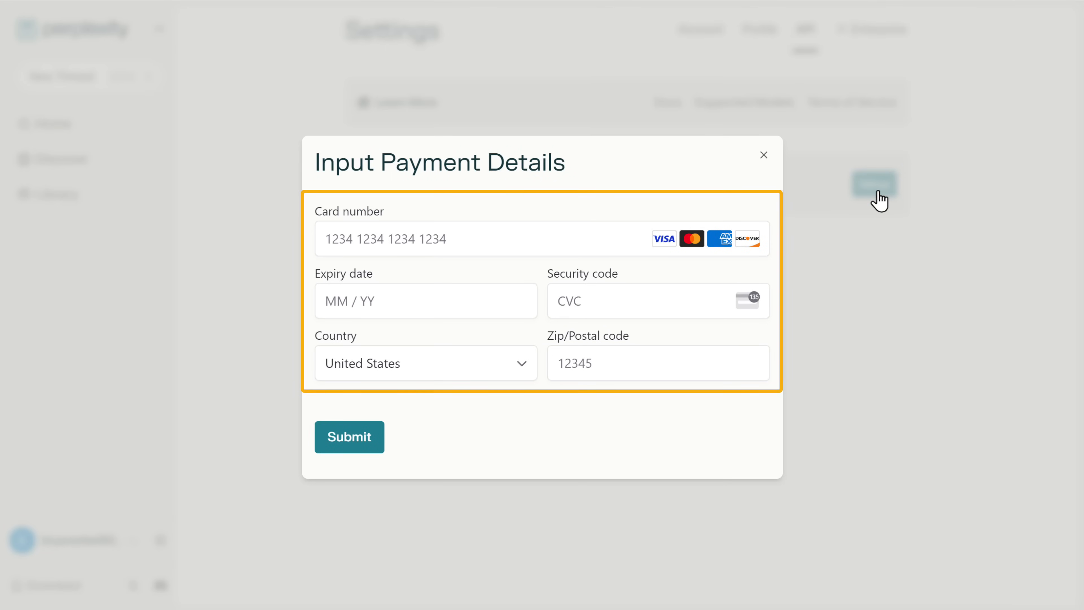
pyautogui.click(454, 236)
pyautogui.write('[blurred card digits]')
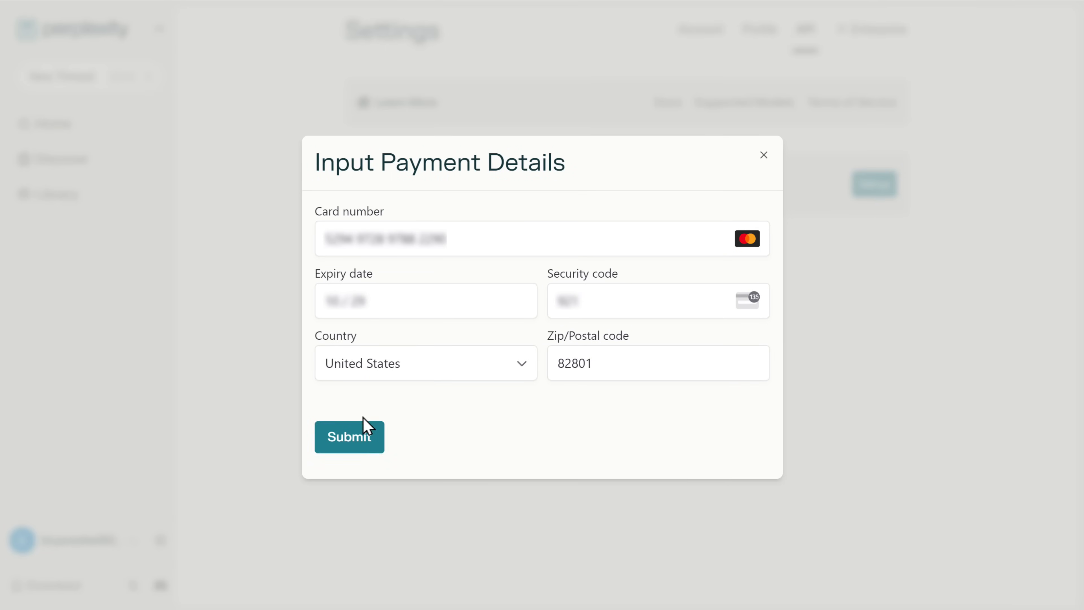
pyautogui.click(356, 446)
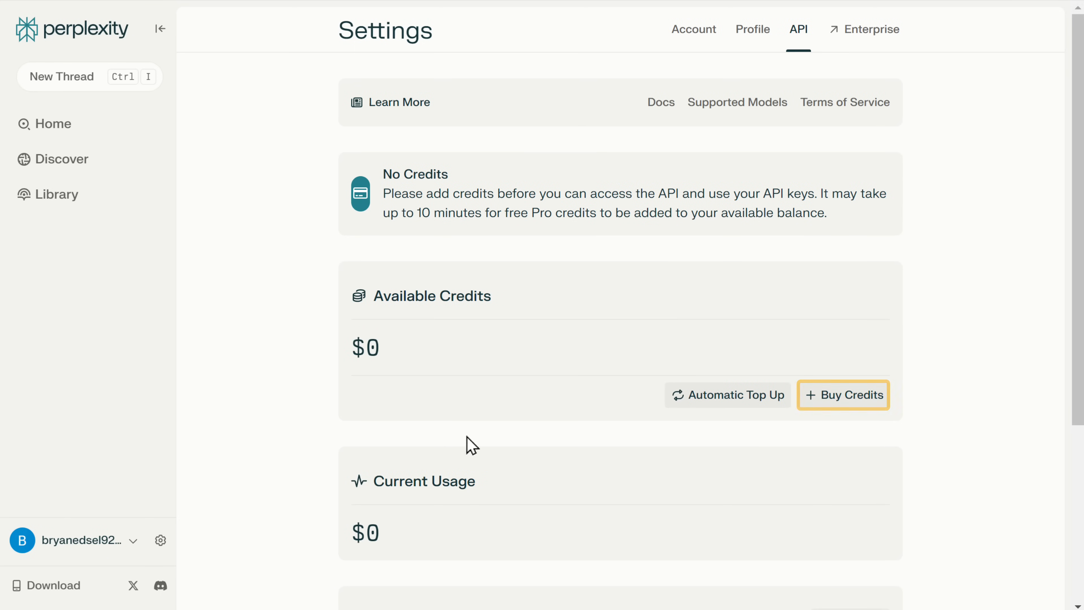
# - Buy 3 Perplexity API credits and confirm the purchase
pyautogui.click(850, 403)
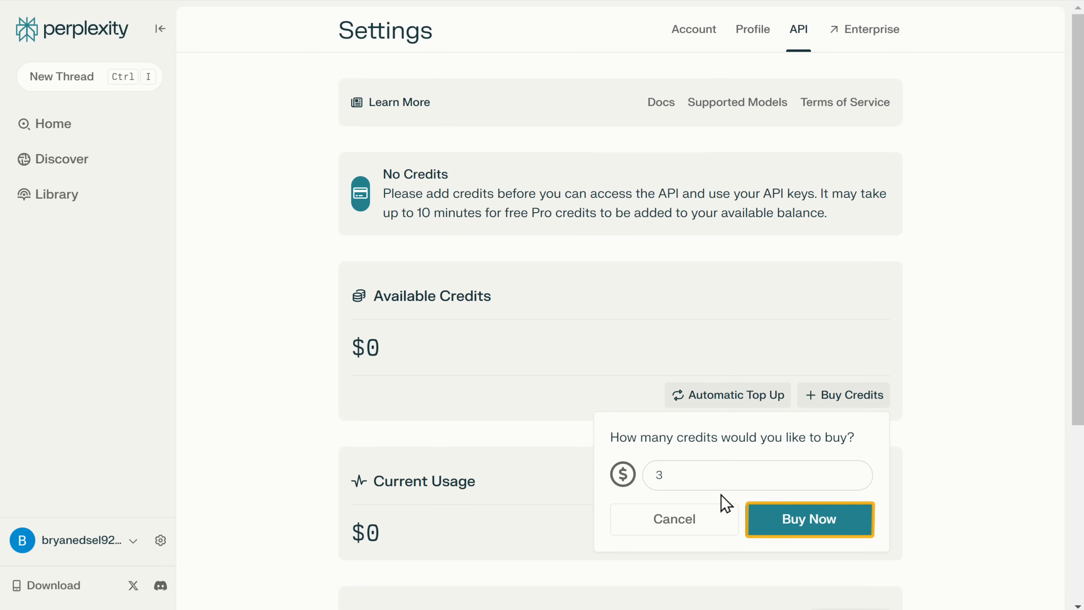
pyautogui.click(809, 532)
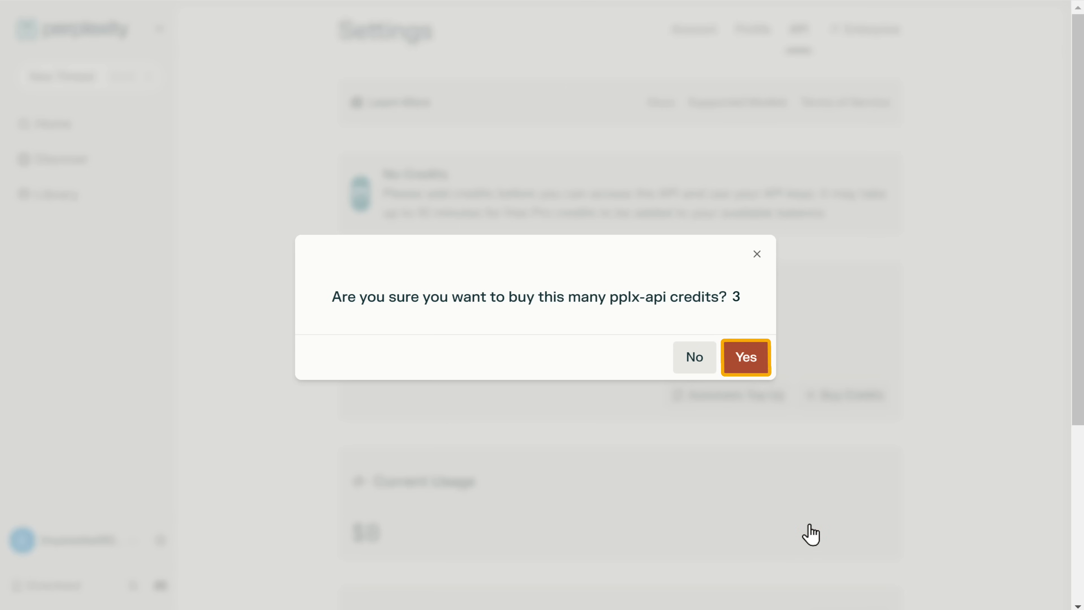
pyautogui.click(750, 359)
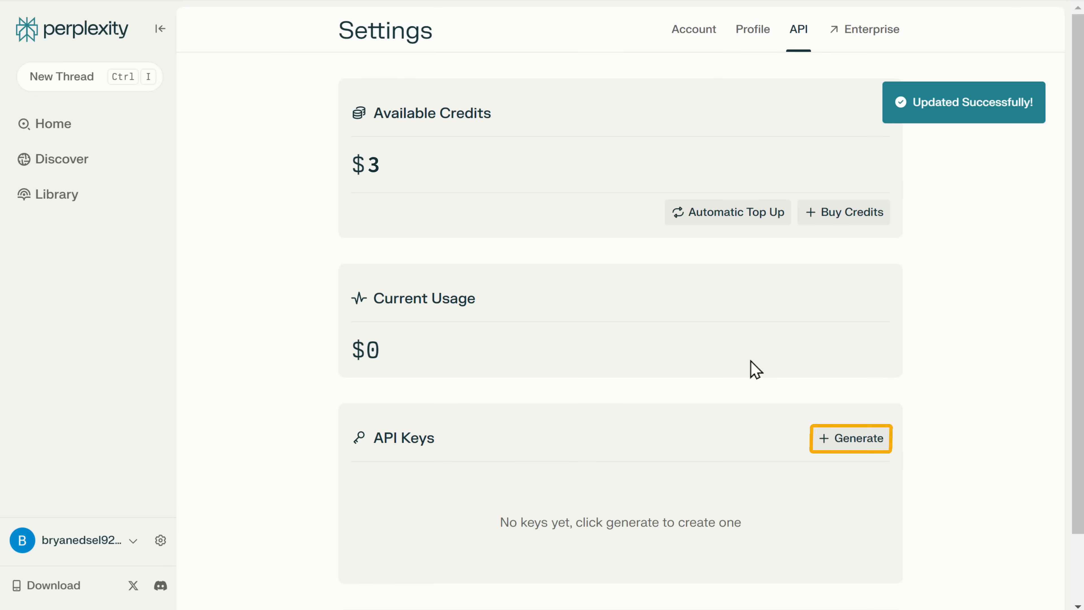
# - Generate a Perplexity API key, copy it, and paste it into the Notepad file
pyautogui.click(858, 447)
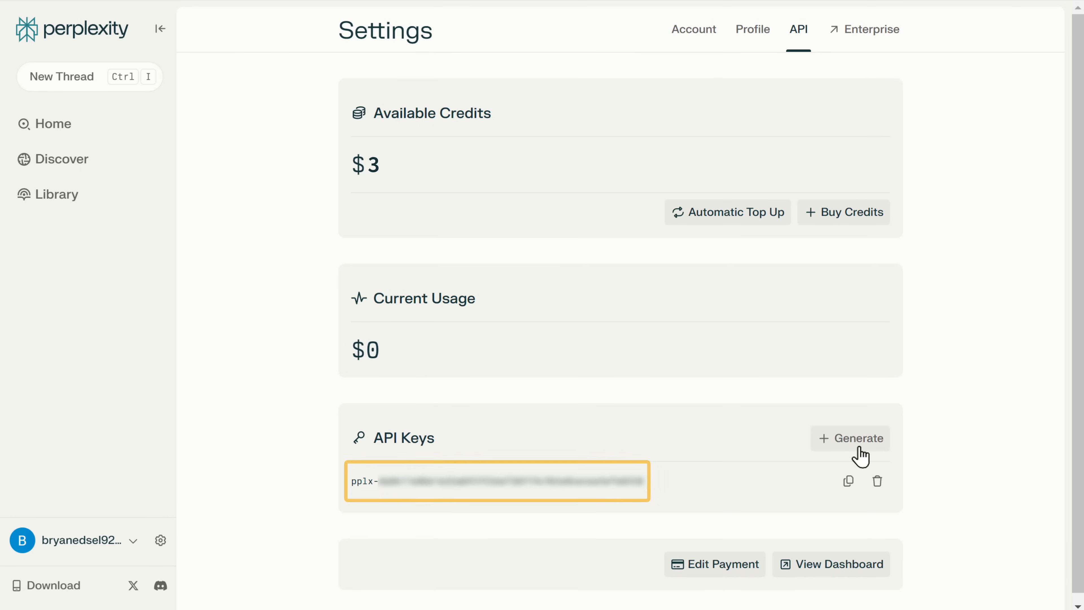
pyautogui.click(849, 481)
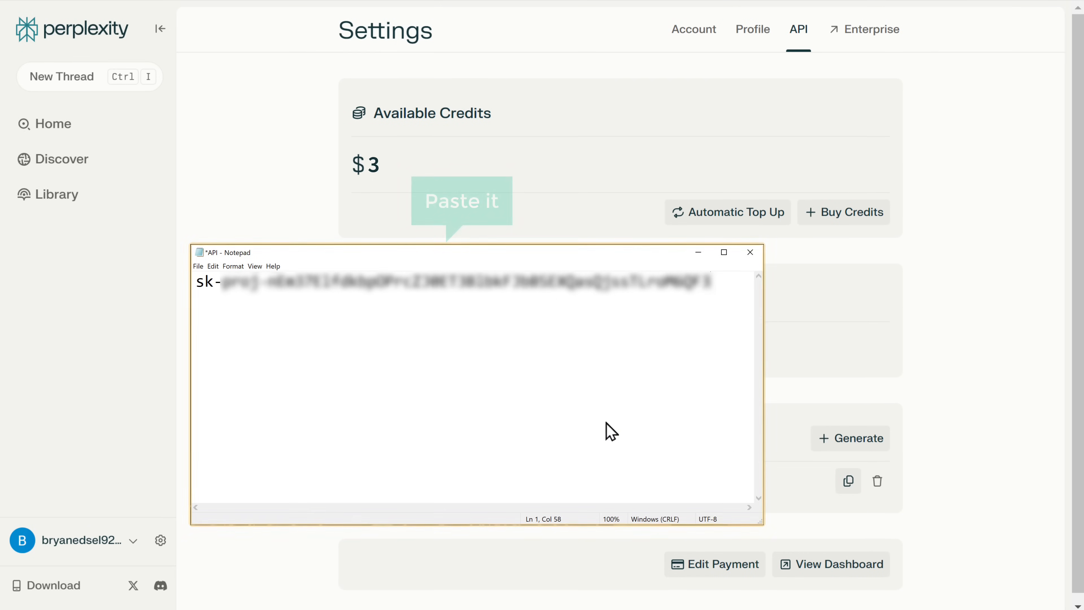
pyautogui.rightClick(203, 322)
pyautogui.click(251, 374)
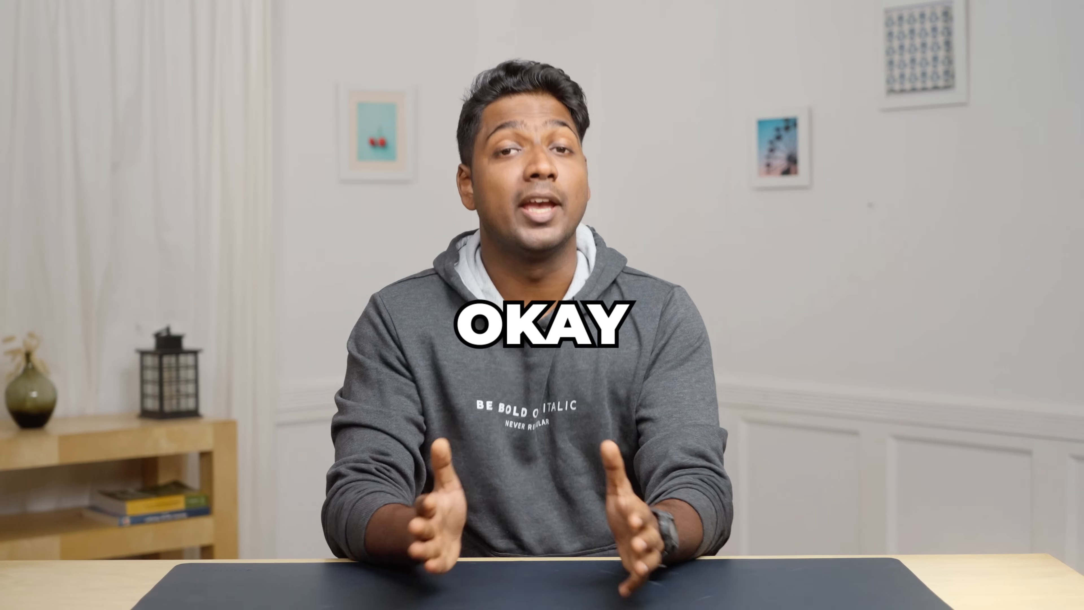